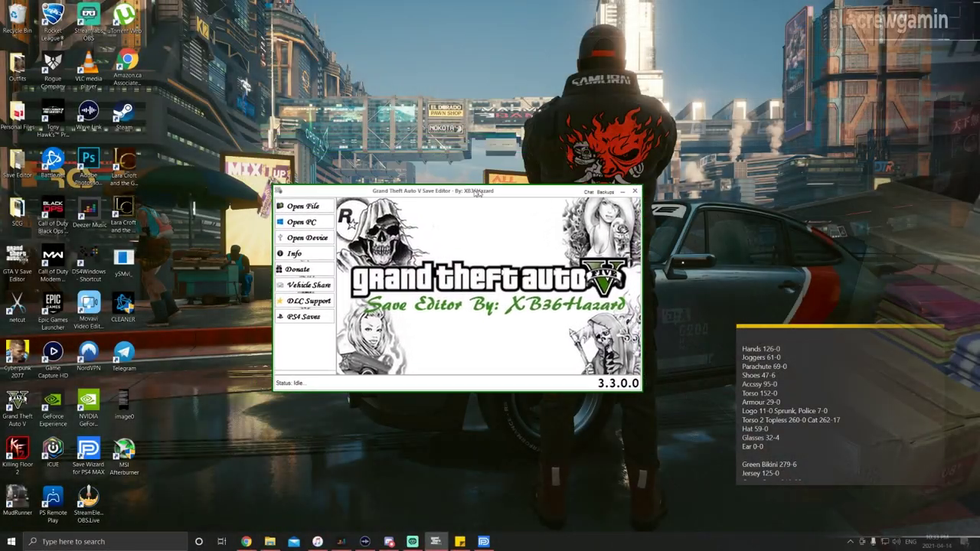
- Check the folders on the KINGSTON (F:) drive in File Explorer, and close that window
left_click_drag(476, 193, 435, 178)
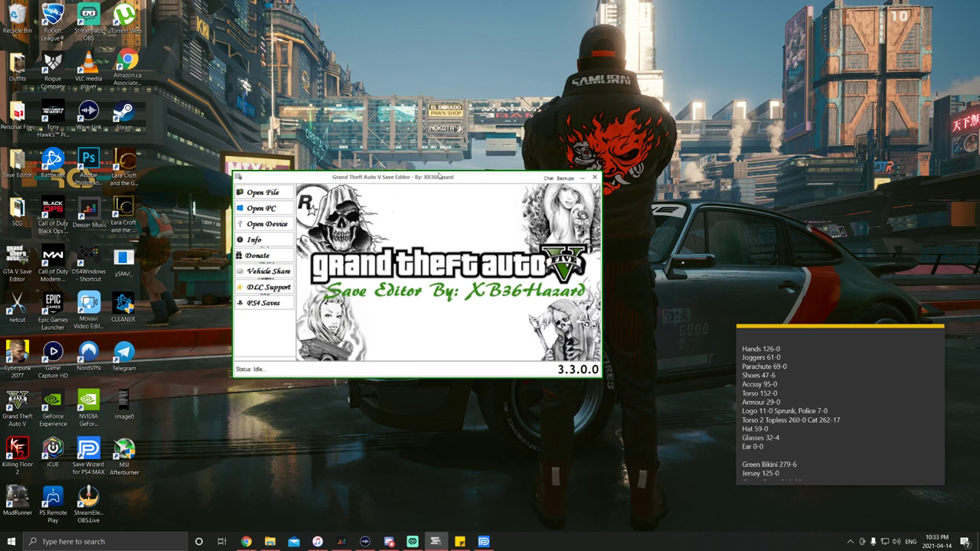
key("alt+Tab")
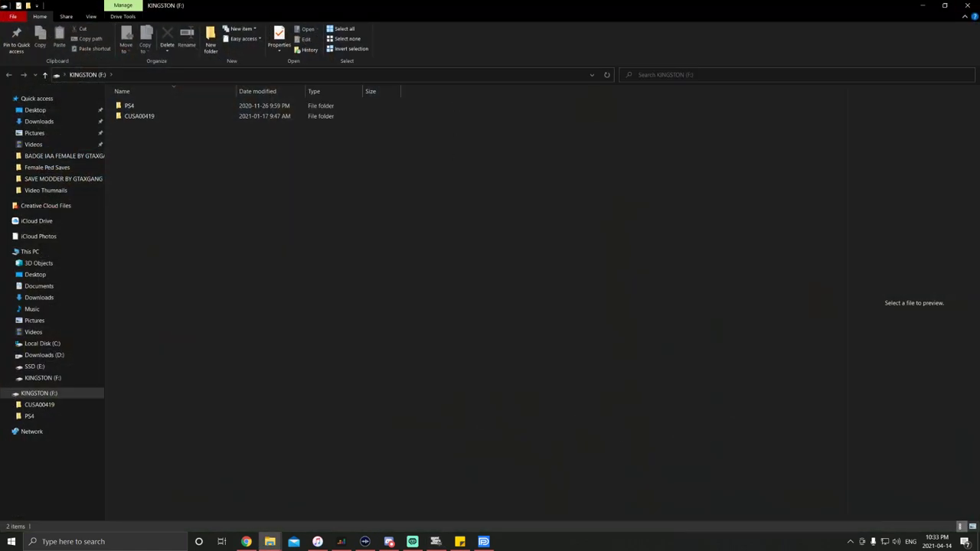
left_click(967, 5)
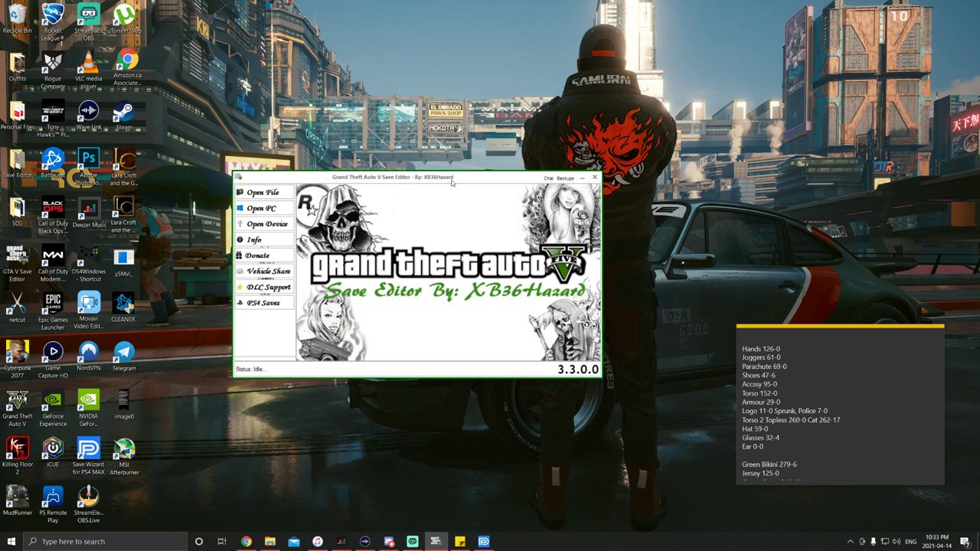
left_click_drag(463, 181, 489, 188)
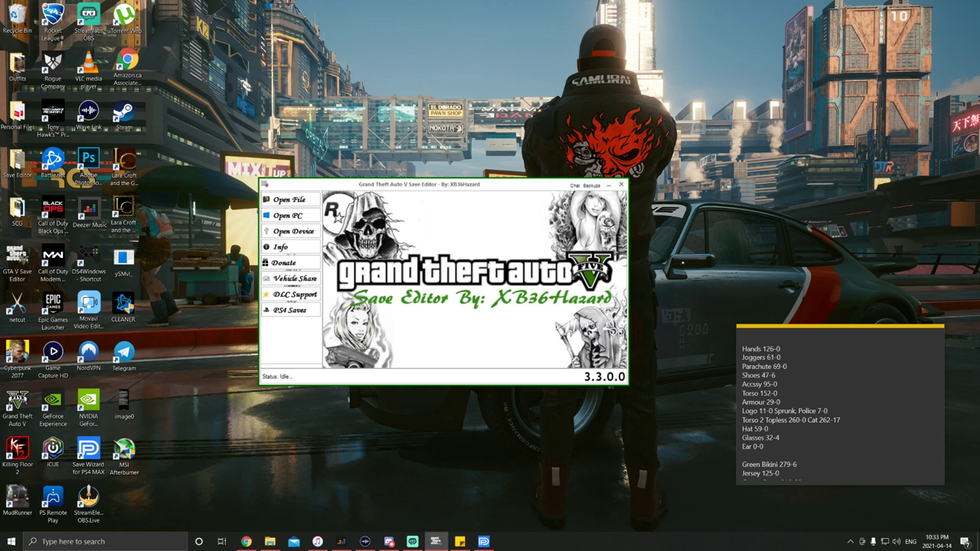
- Open the save "SGTA SCG F White Duffell Open" from the Female Ped Saves folder in Downloads, making a backup before editing
left_click(295, 200)
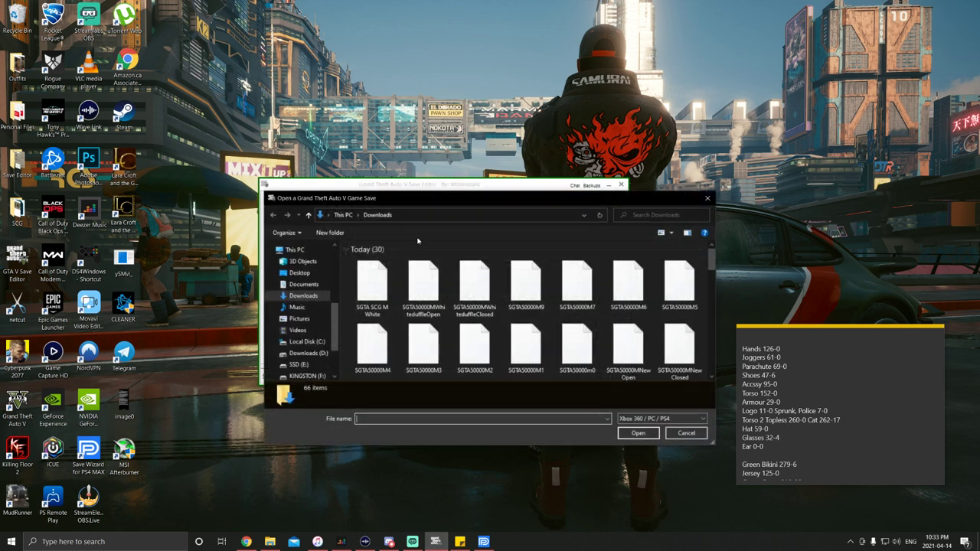
scroll(574, 342, "down", 5)
double_click(421, 332)
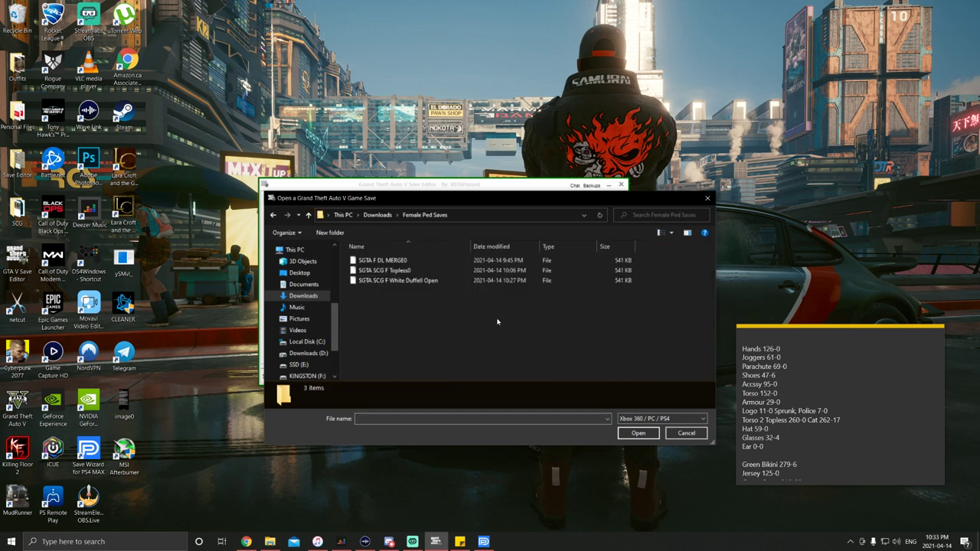
double_click(387, 282)
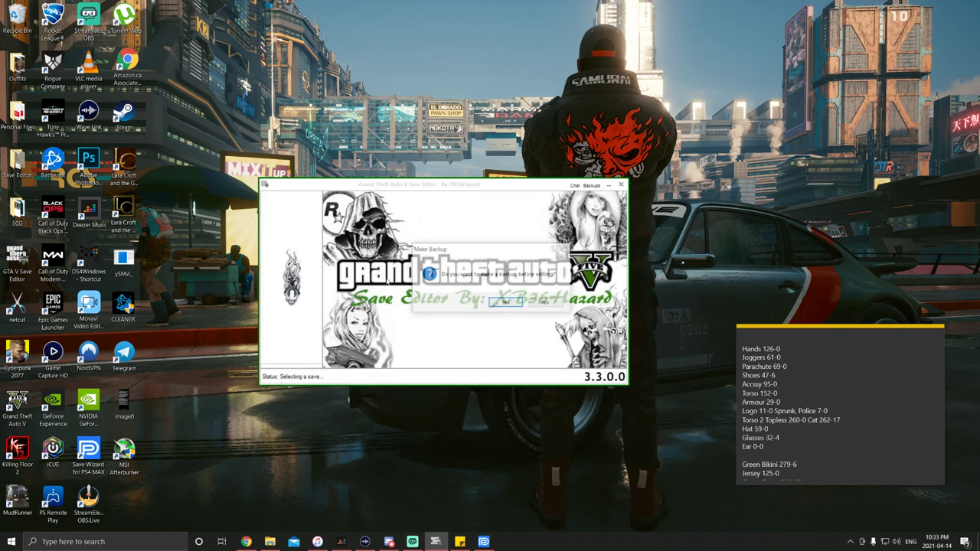
key("Return")
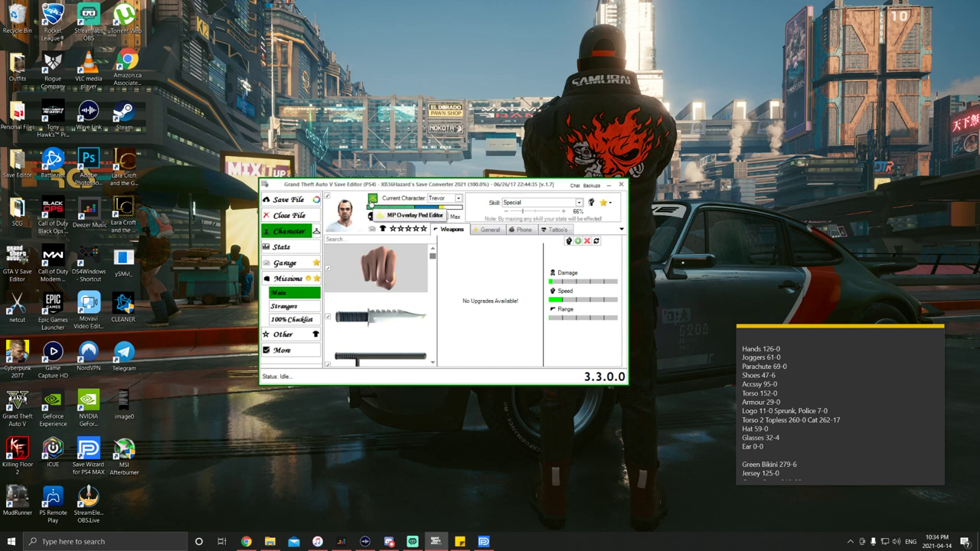
- In the MP Overlay Ped Editor, set Michael's model type to Multiplayer Female and the model to Freemode 01
left_click(372, 201)
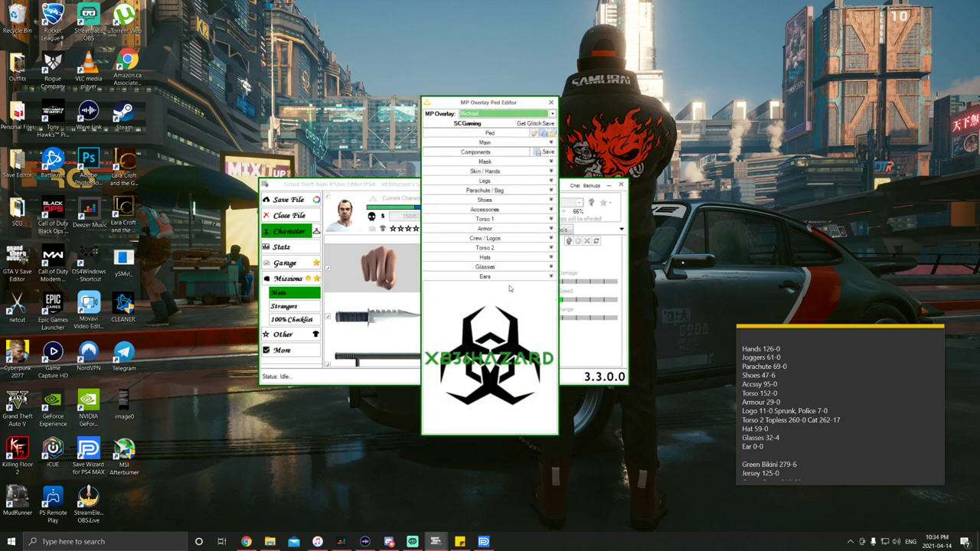
left_click(550, 143)
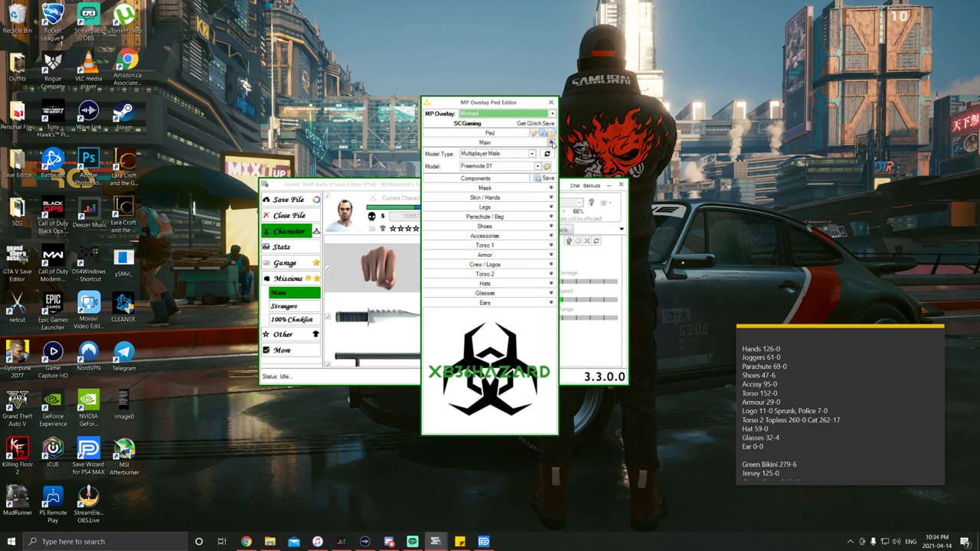
left_click(532, 154)
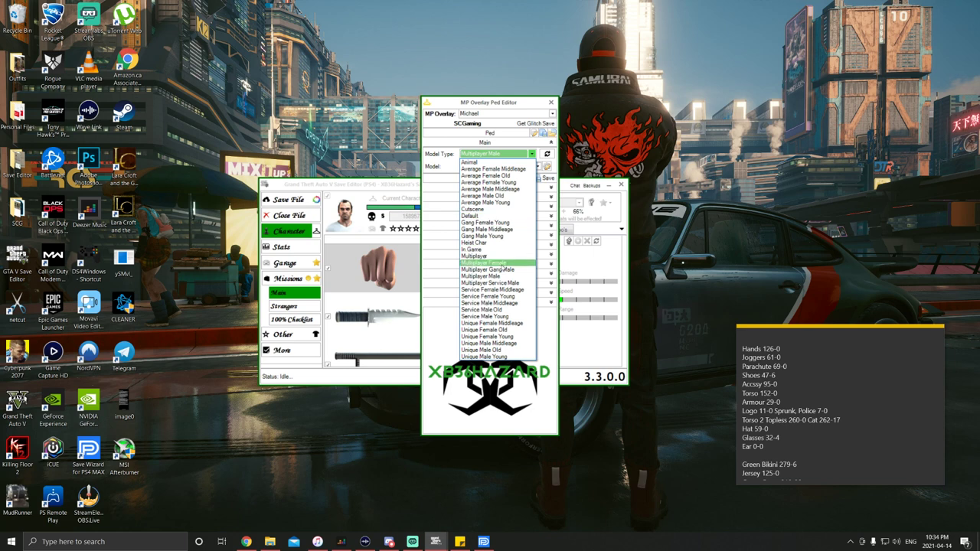
left_click(501, 264)
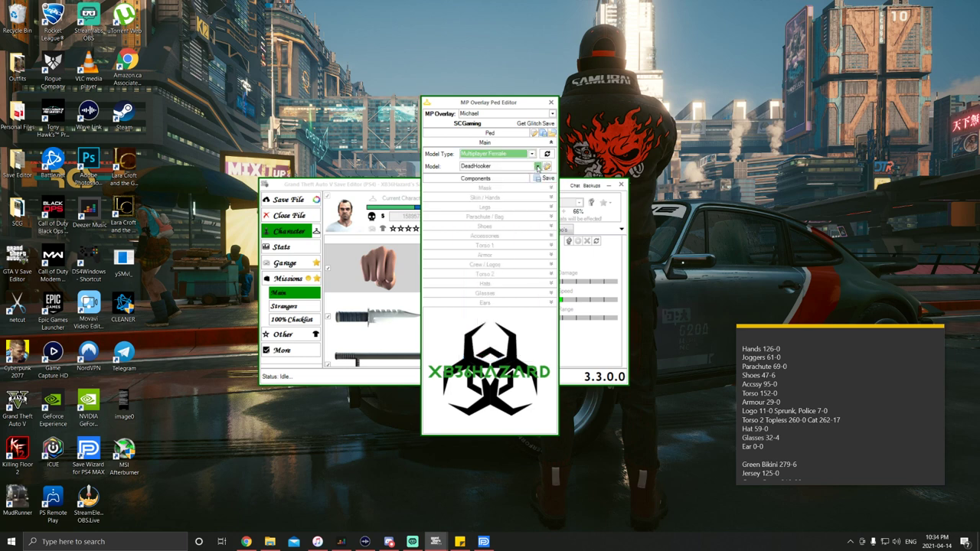
left_click(530, 167)
left_click(488, 189)
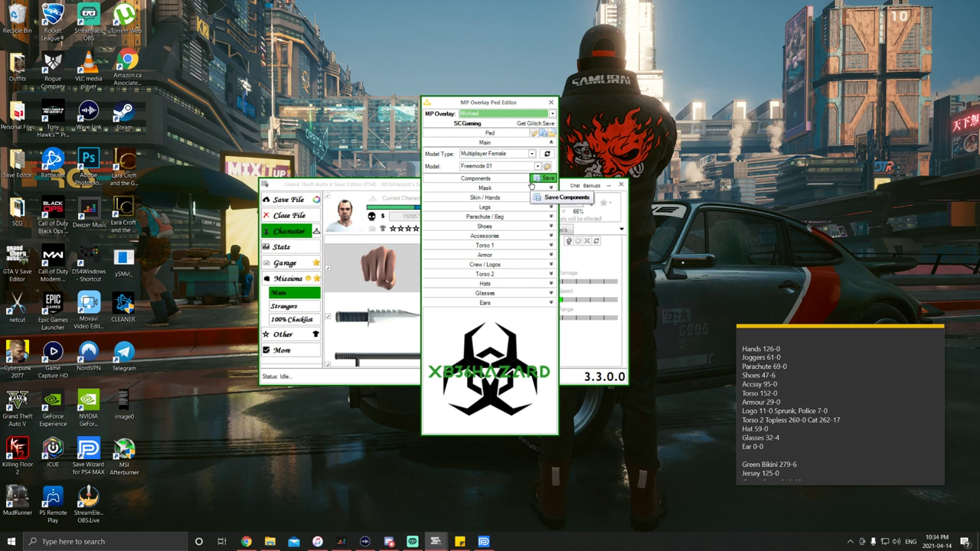
- Examine the ped's mask, skin/hands, legs, shoes and accessories components in the MP Overlay Ped Editor
left_click(551, 187)
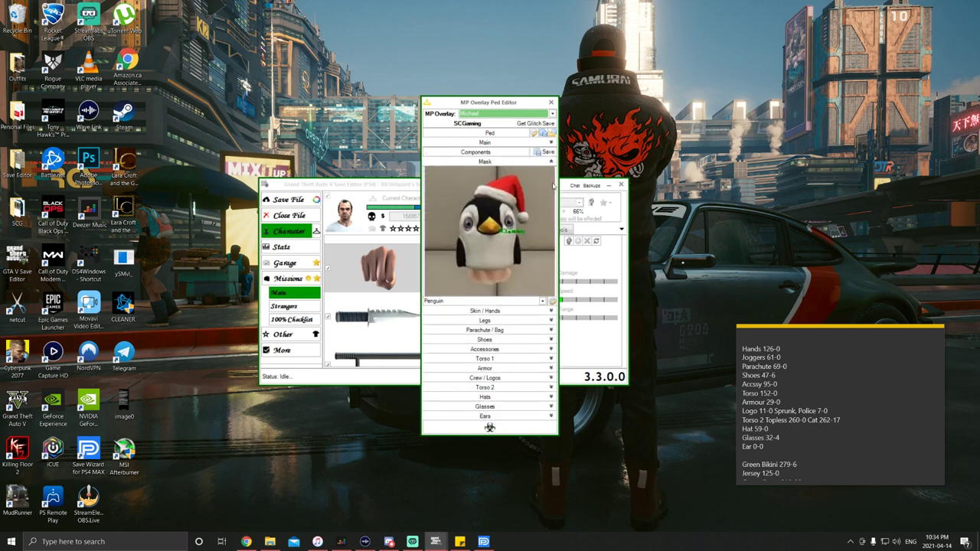
left_click(551, 163)
left_click(551, 171)
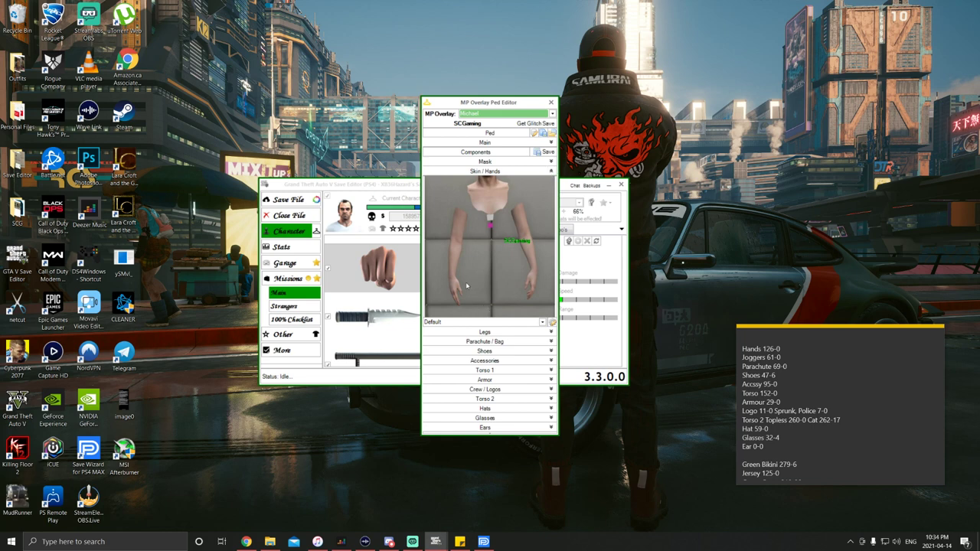
left_click(550, 172)
left_click(551, 181)
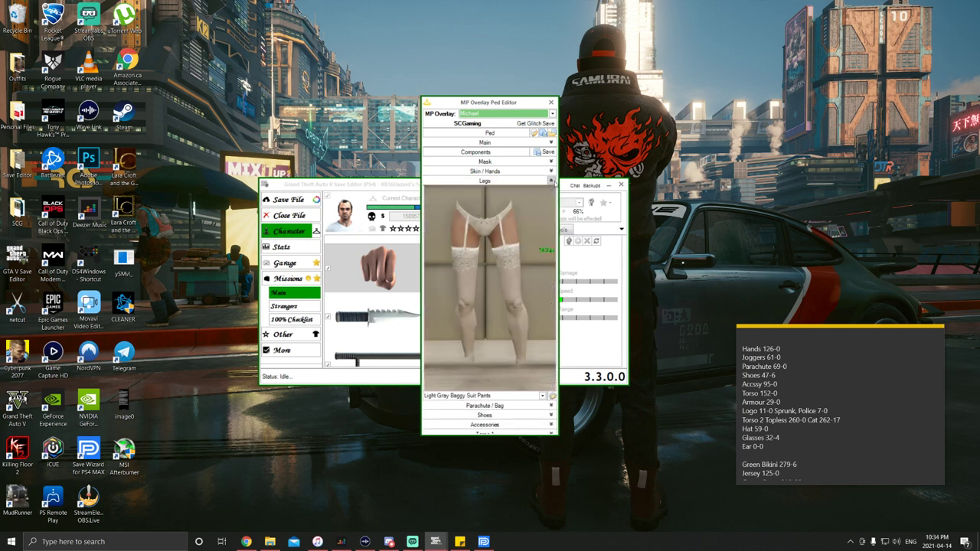
left_click(550, 181)
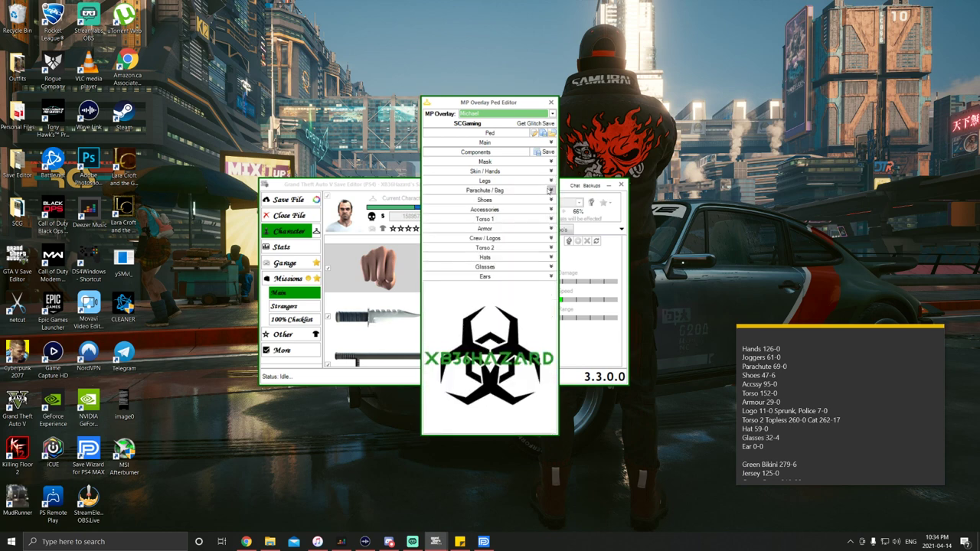
left_click(551, 200)
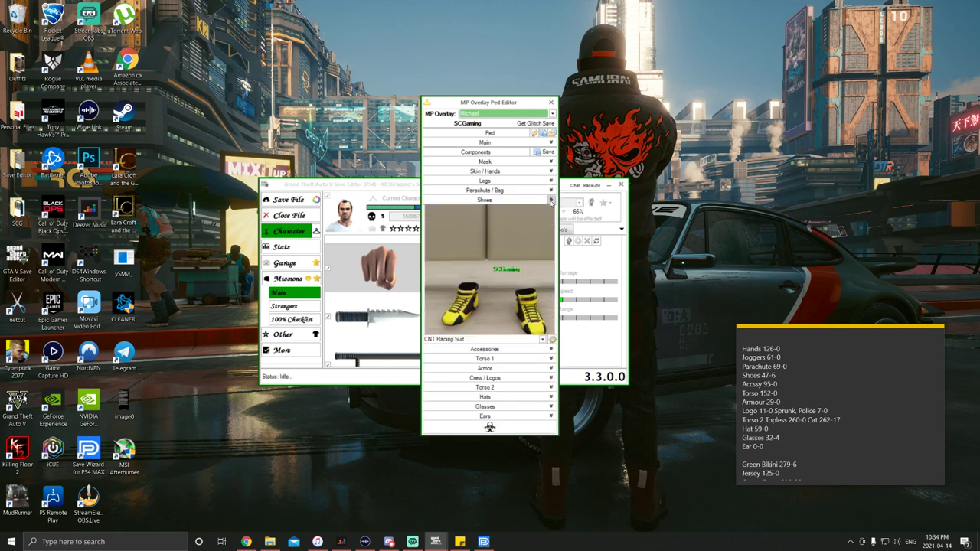
left_click(551, 200)
left_click(551, 209)
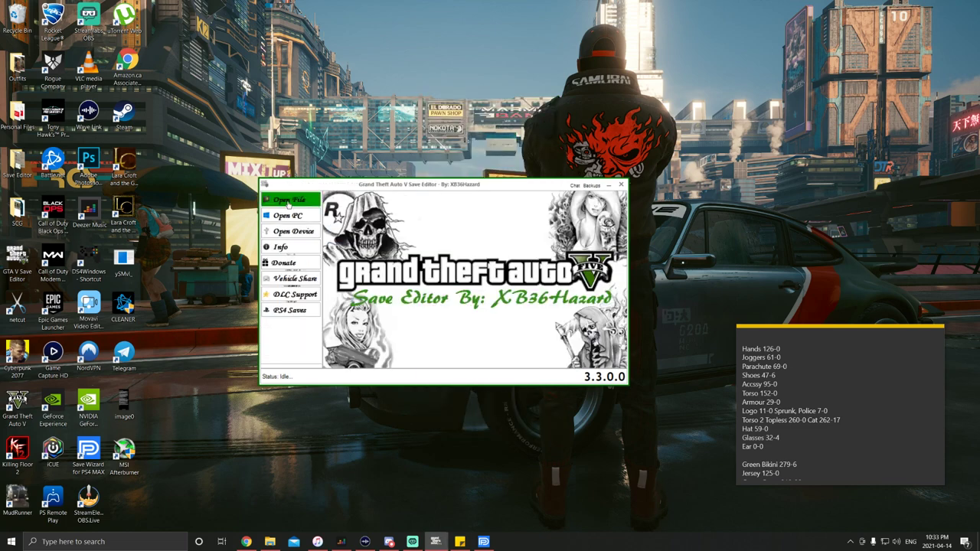
- Load "SGTA SCG F White Duffell Open" from Downloads > Female Ped Saves and accept the backup before editing
left_click(295, 212)
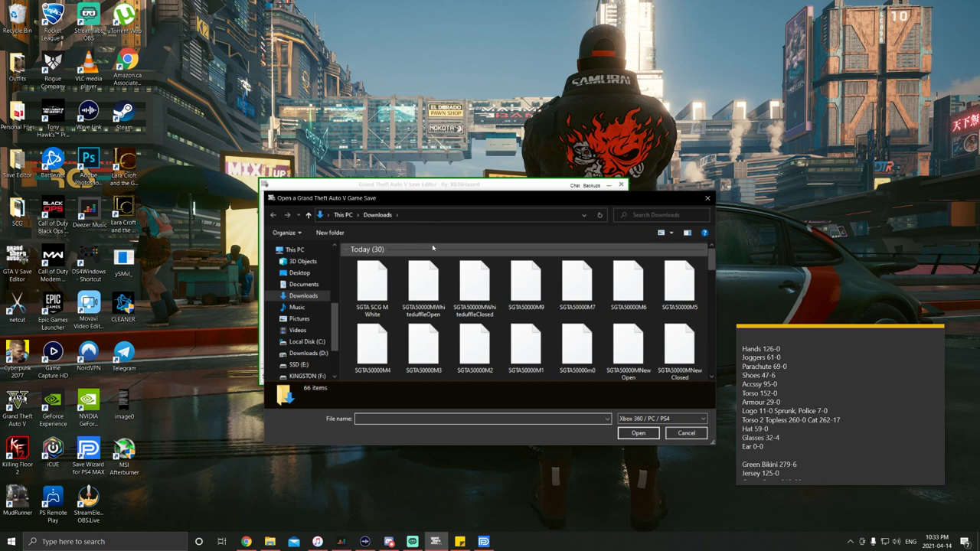
scroll(420, 306, "down", 2)
double_click(420, 331)
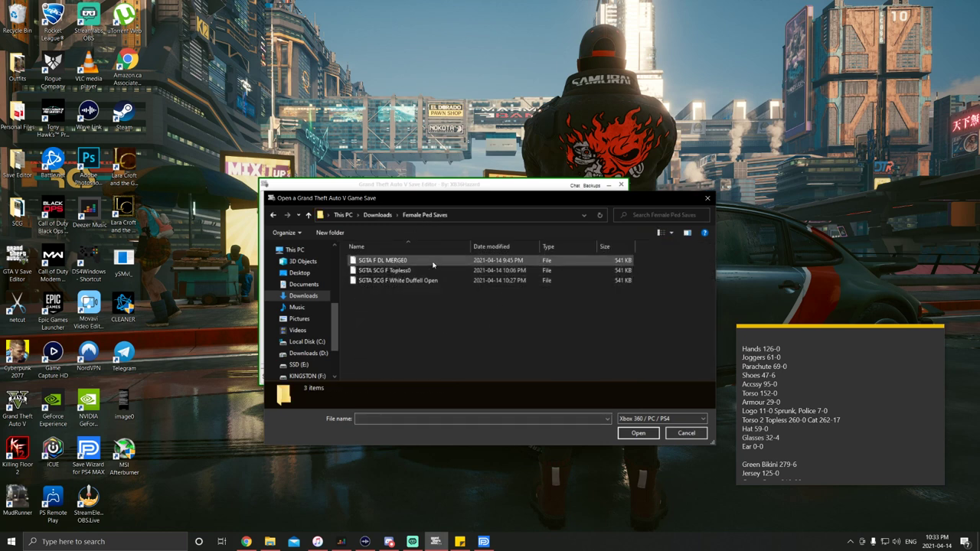
double_click(387, 282)
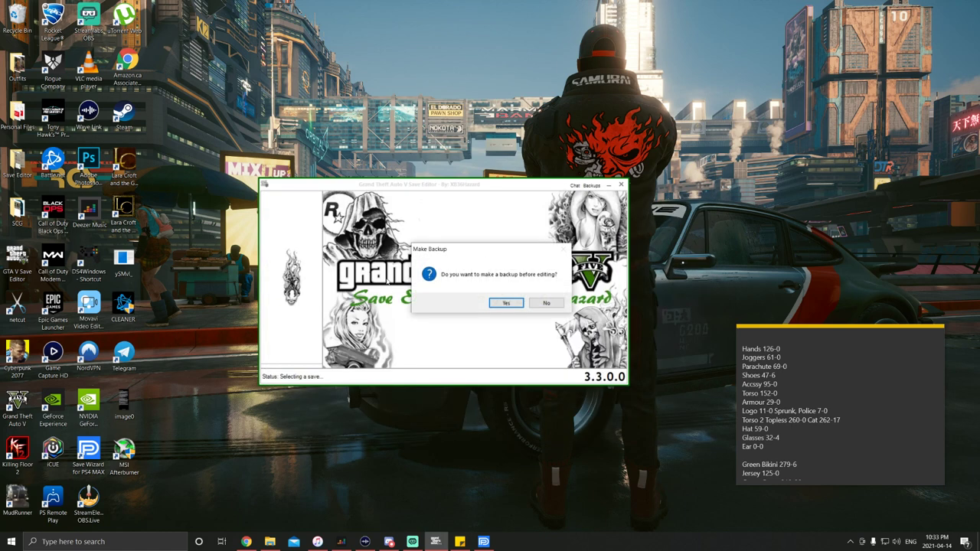
left_click(501, 302)
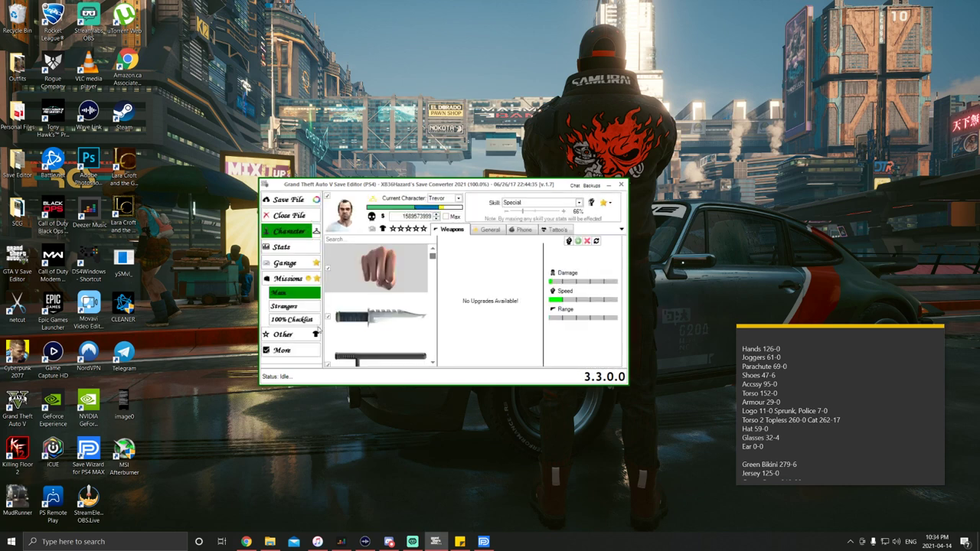
- Open the MP Overlay Ped Editor and change Michael's overlay to the Multiplayer Female model type with the Freemode 01 model
left_click(373, 201)
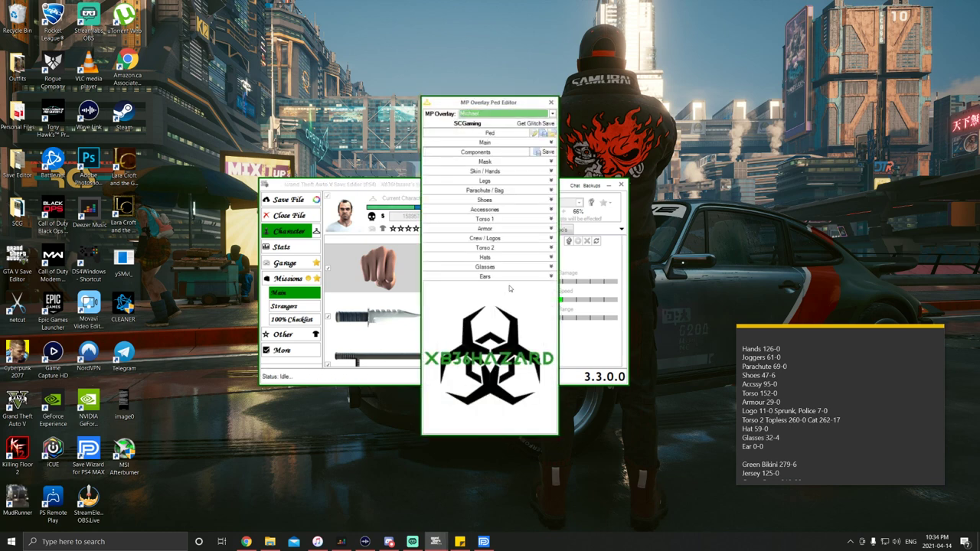
left_click(551, 143)
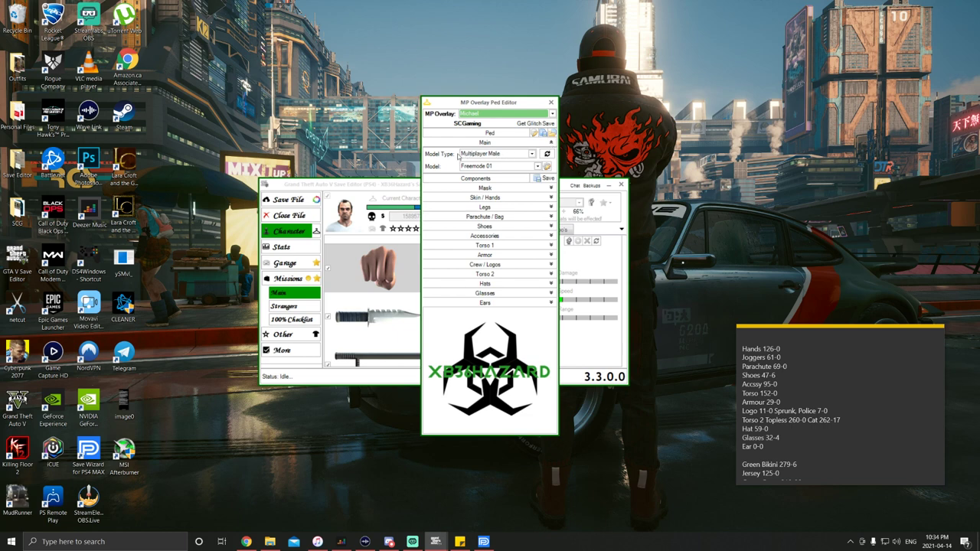
left_click(532, 154)
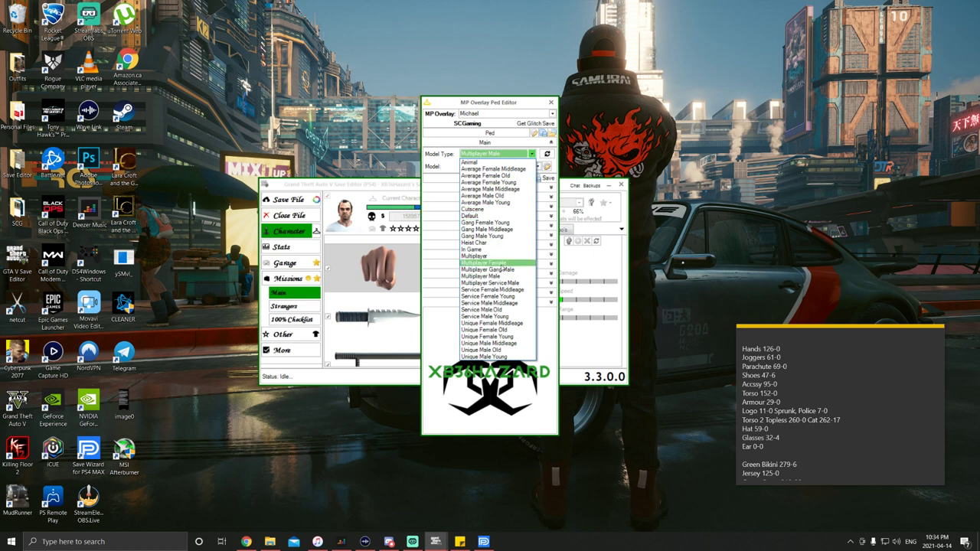
left_click(499, 263)
left_click(539, 167)
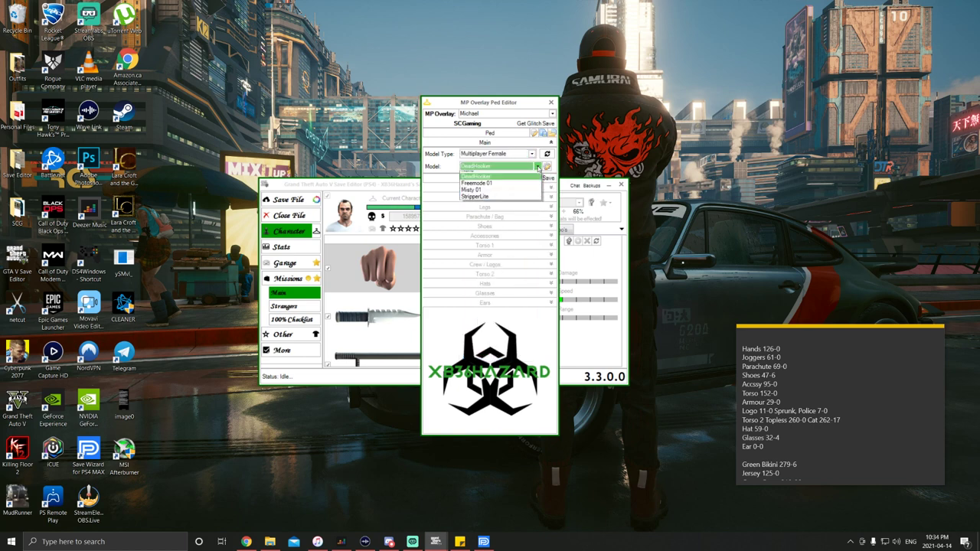
left_click(530, 183)
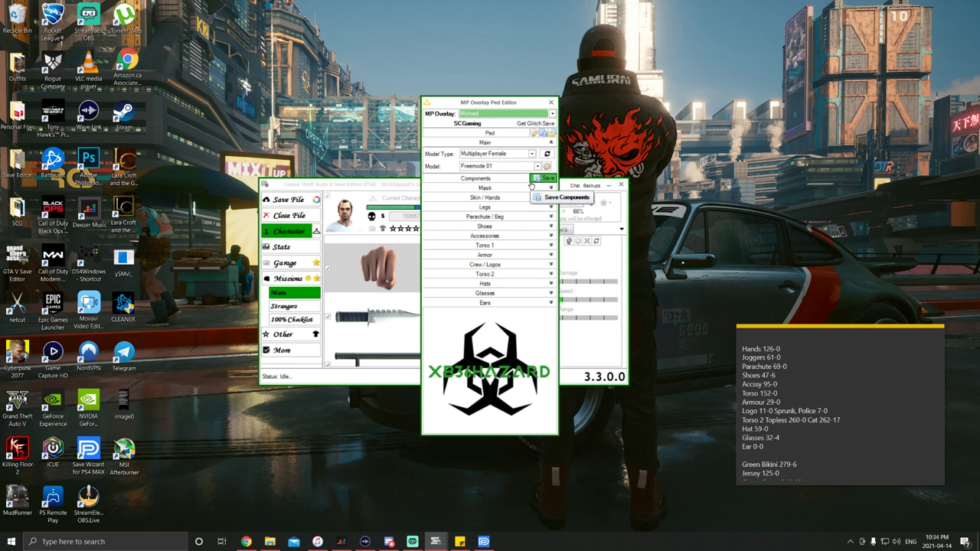
- Examine the female ped's mask, skin/hands, legs, shoes, accessories and Torso 1 components in the MP Overlay Ped Editor
left_click(552, 187)
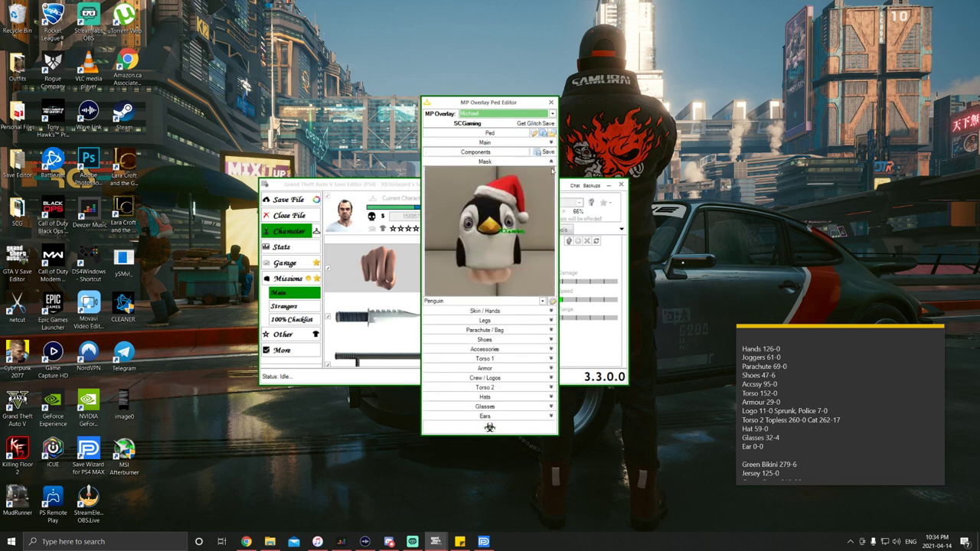
left_click(551, 162)
left_click(551, 171)
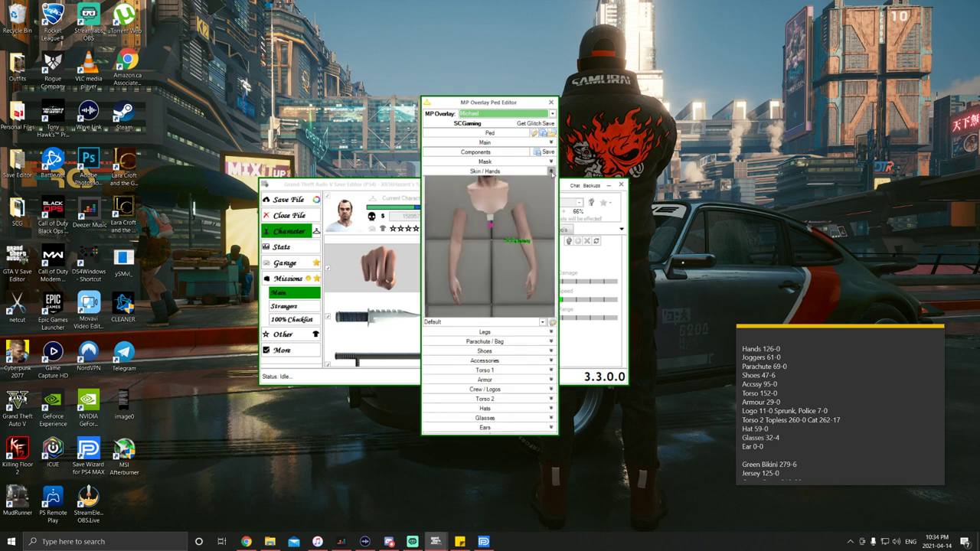
left_click(552, 172)
left_click(552, 180)
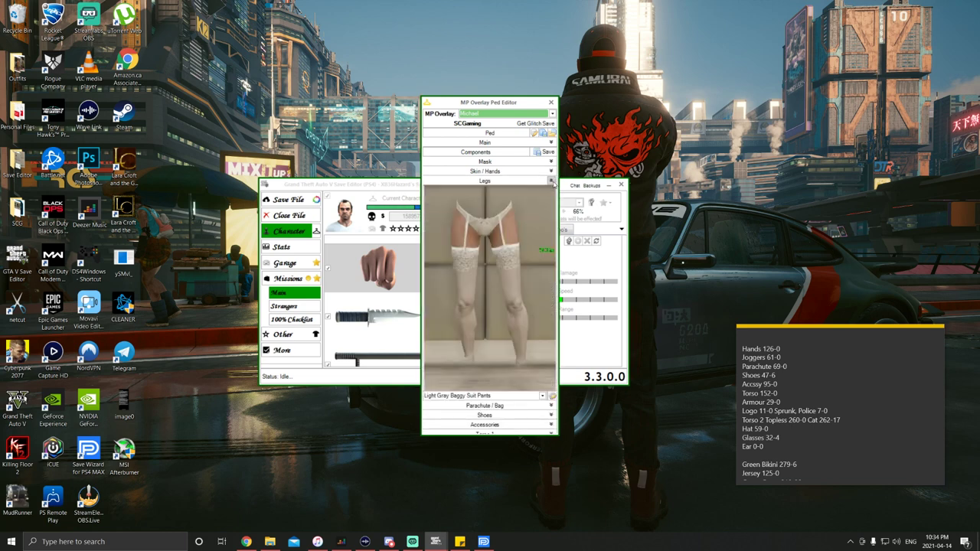
left_click(552, 181)
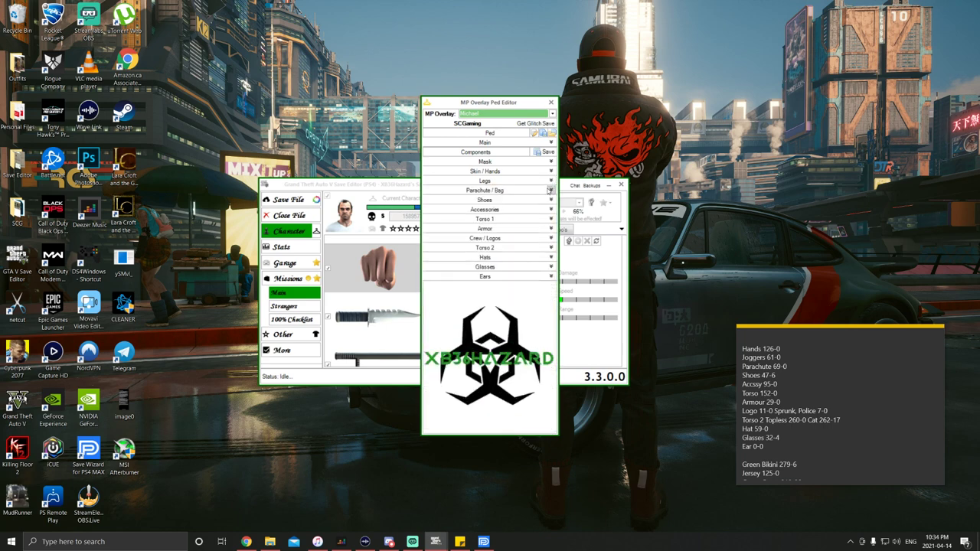
left_click(551, 199)
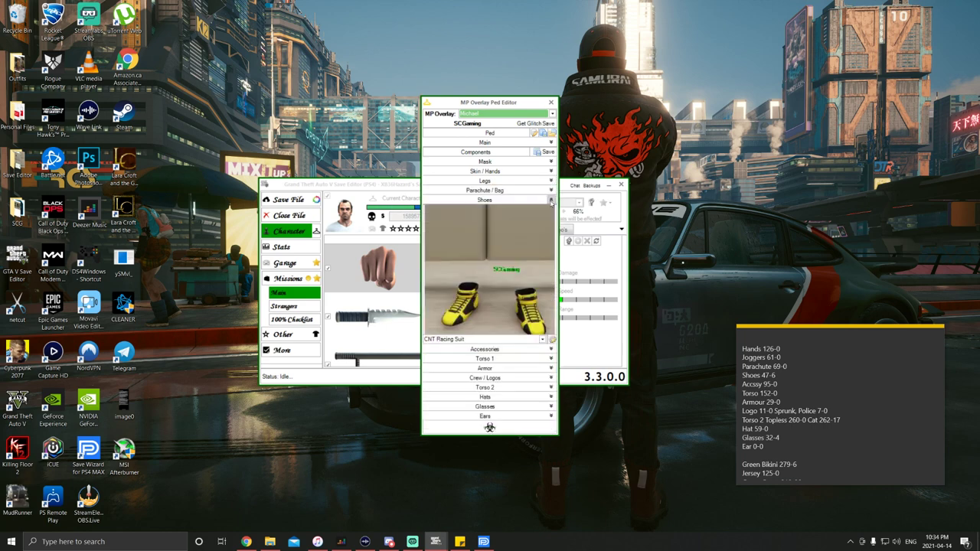
left_click(551, 200)
left_click(552, 209)
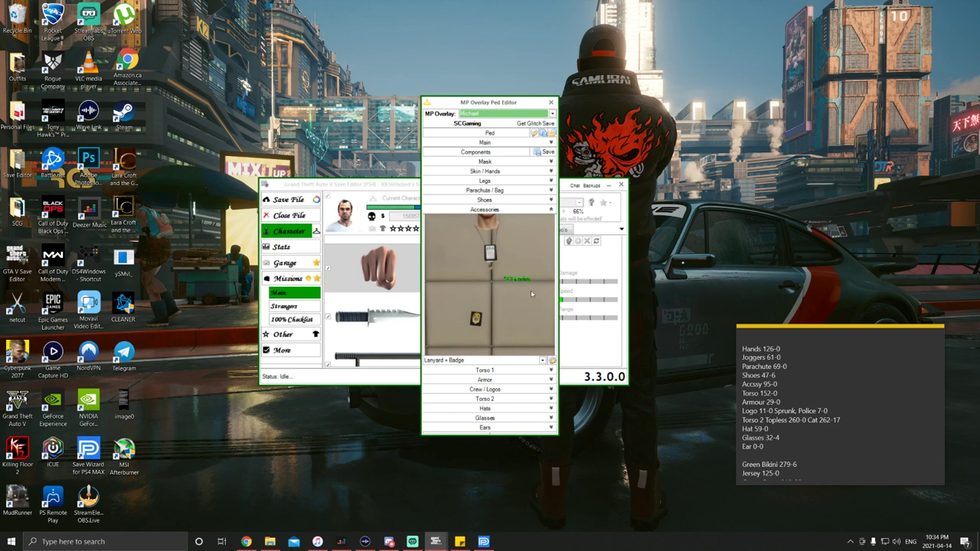
left_click(551, 210)
left_click(551, 219)
left_click(551, 219)
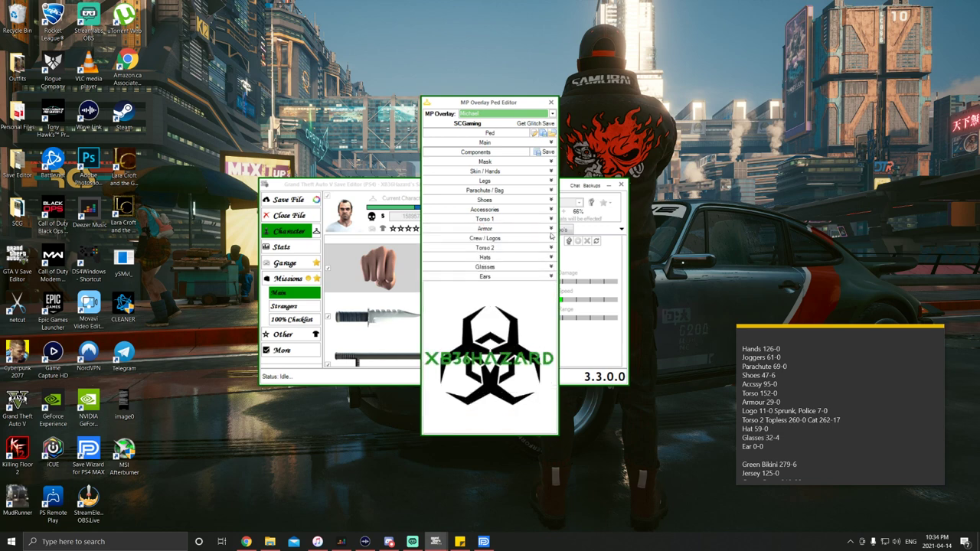
- Examine the female ped's armor, crew/logos, Torso 2, hats, glasses and ears components
left_click(551, 229)
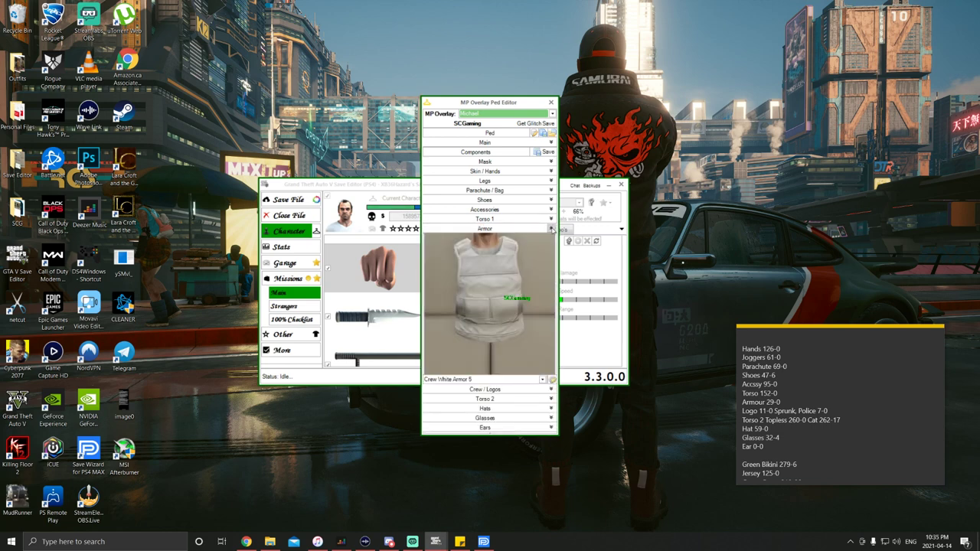
left_click(551, 229)
left_click(551, 239)
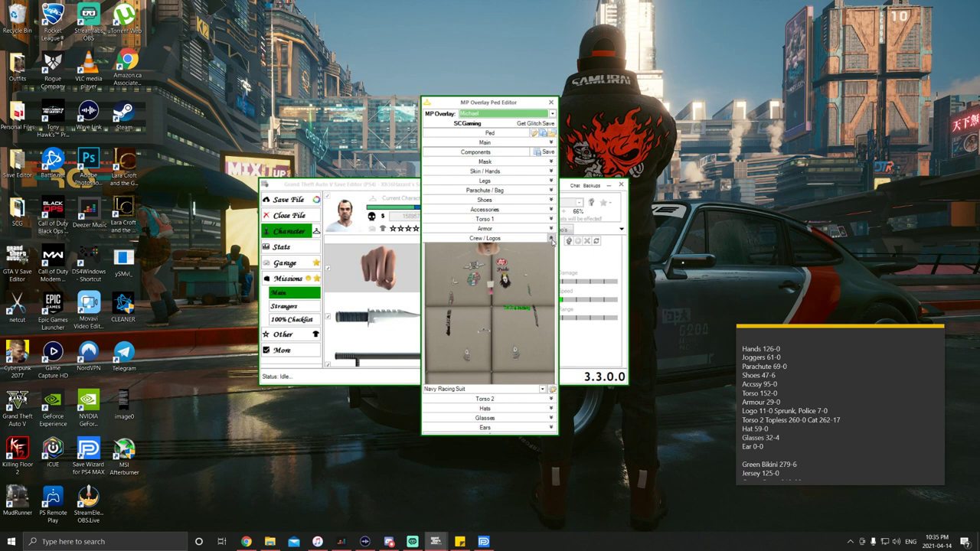
left_click(551, 239)
left_click(552, 247)
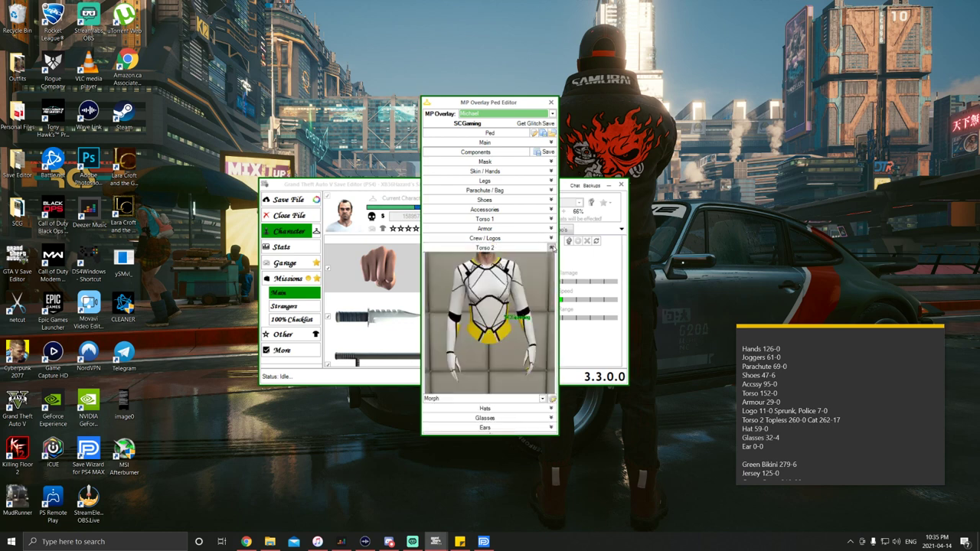
left_click(552, 247)
left_click(552, 257)
left_click(552, 257)
left_click(552, 267)
left_click(552, 266)
left_click(551, 276)
left_click(551, 276)
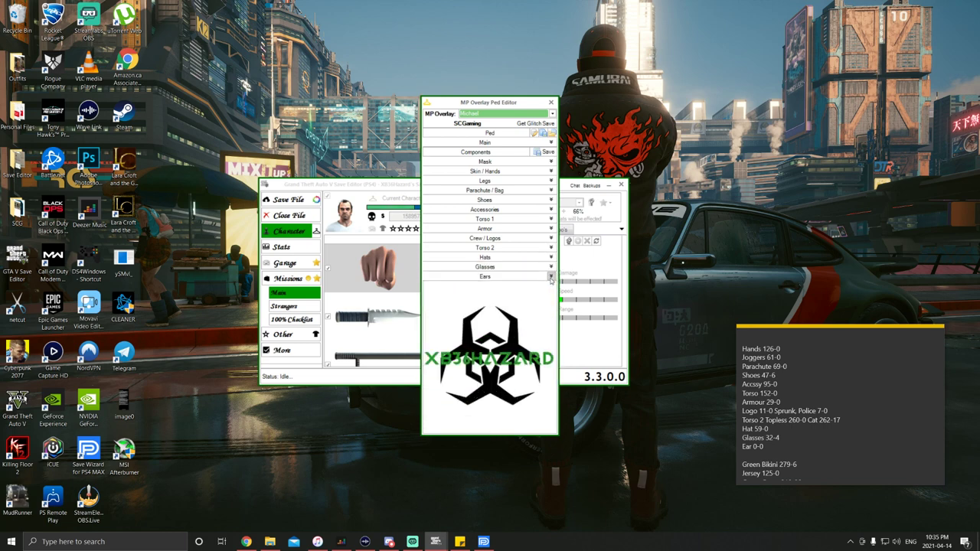
- Save the female ped's components and view the ped export dialog for the Female Ped Saves folder, cancelling it
left_click(547, 153)
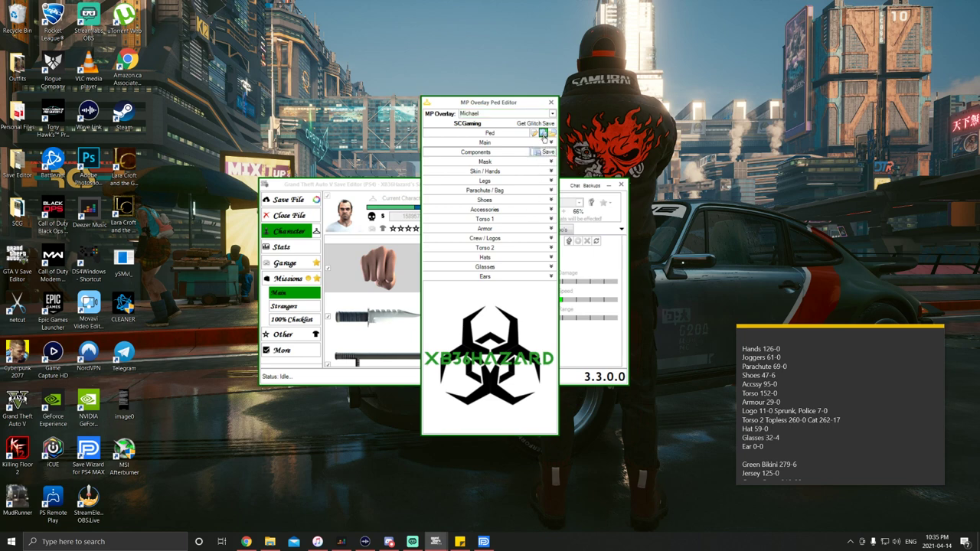
left_click(543, 134)
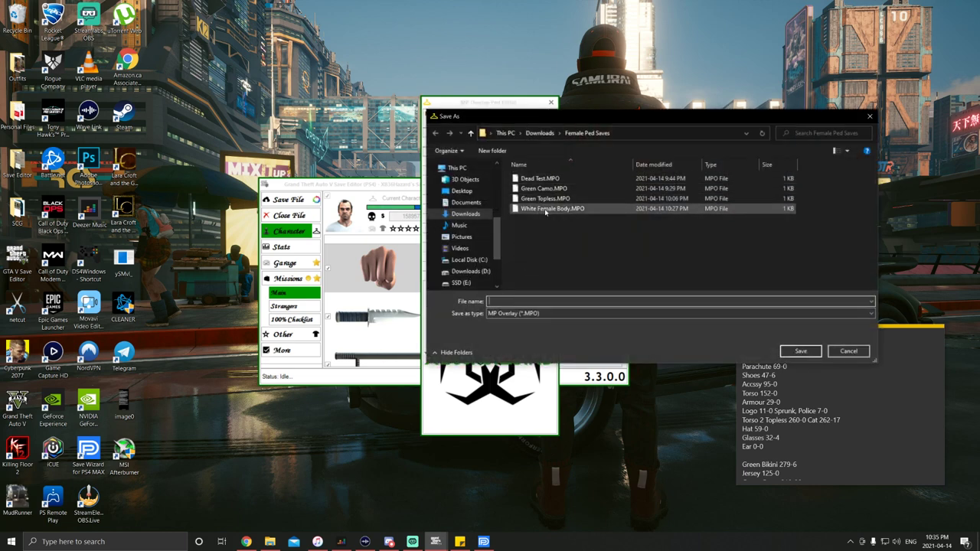
left_click(838, 353)
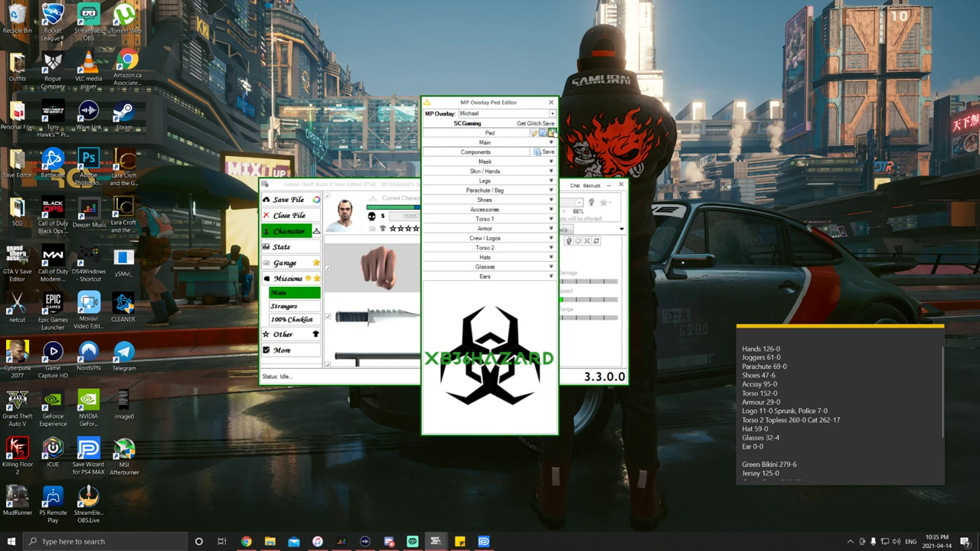
- View the MP overlay files available to load from Female Ped Saves, cancel the dialog and close the ped editor
left_click(552, 133)
left_click(552, 133)
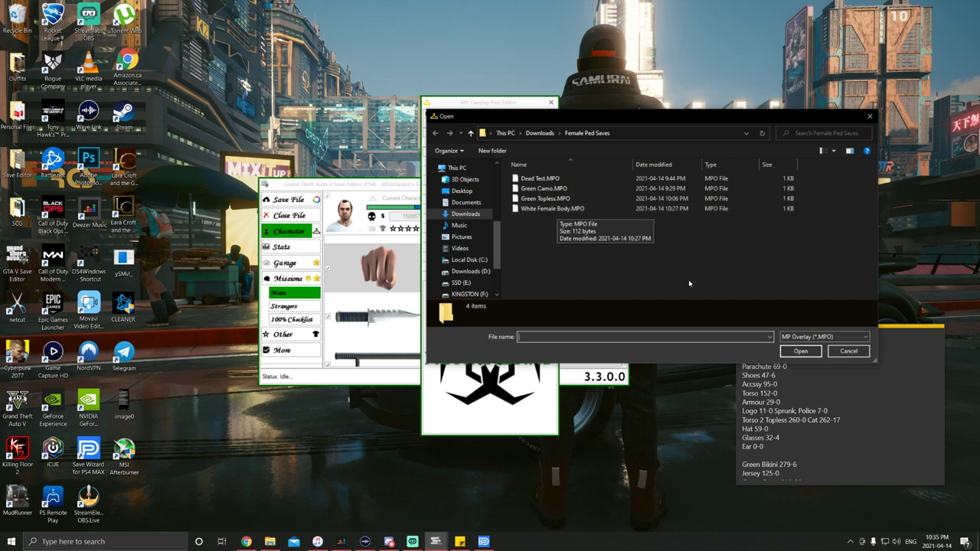
left_click(848, 351)
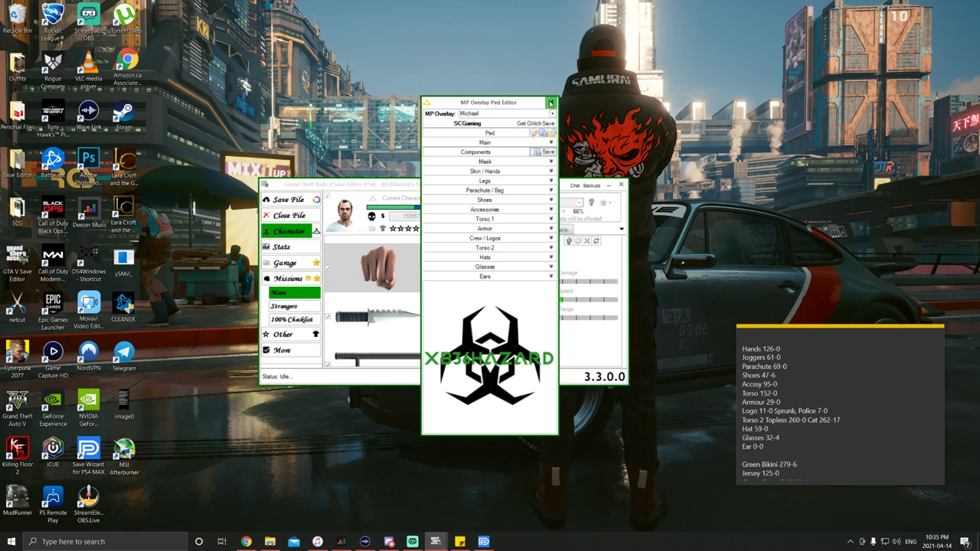
left_click(551, 102)
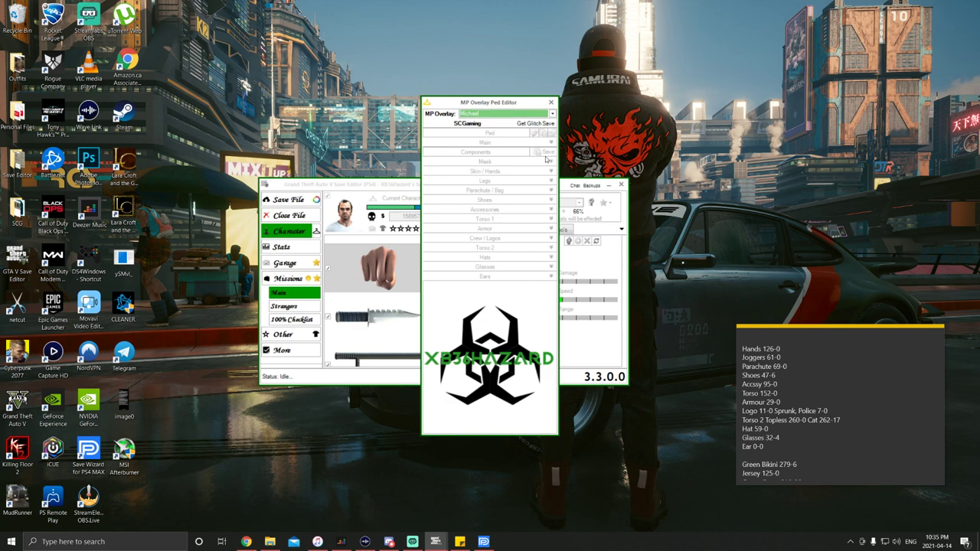
- Change Michael's overlay to the Multiplayer Male model type with the Freemode 01 model
left_click(551, 143)
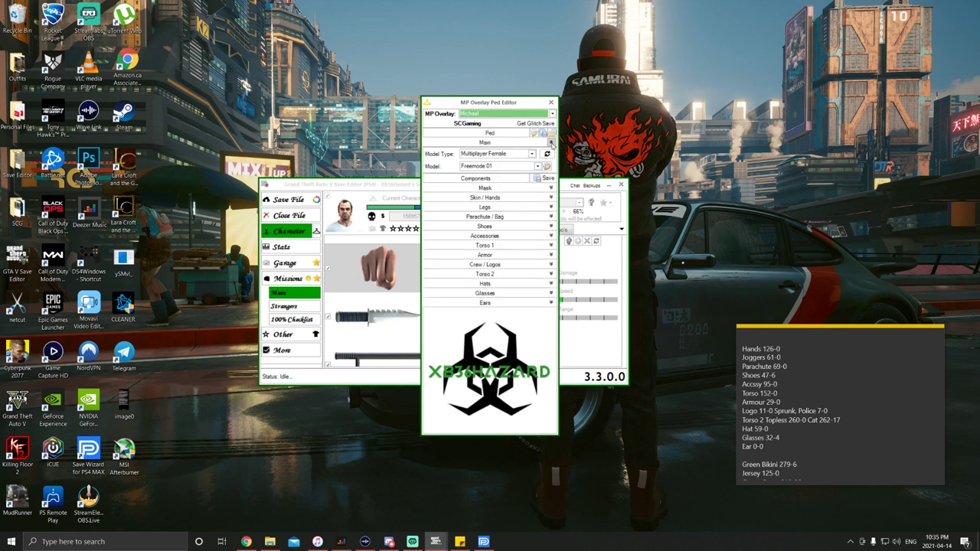
left_click(532, 154)
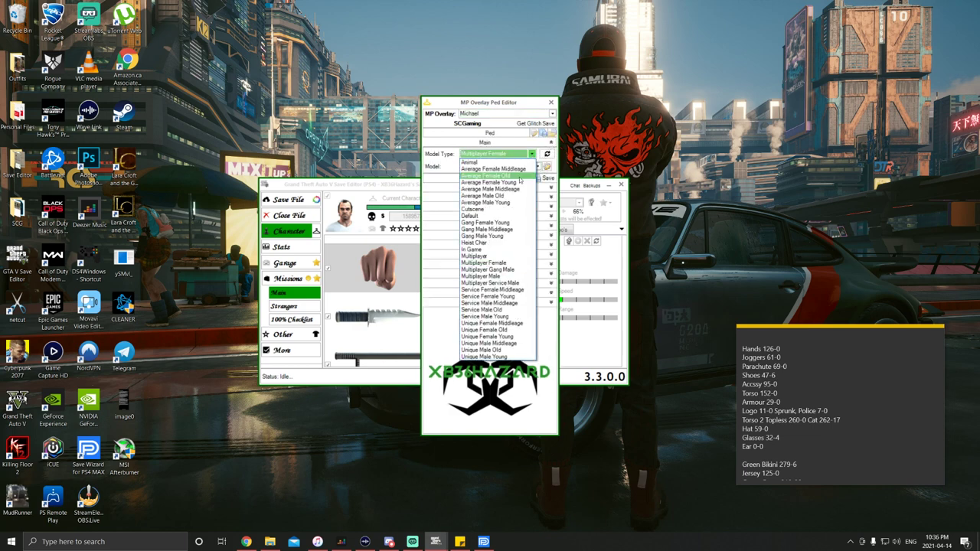
left_click(505, 278)
left_click(539, 166)
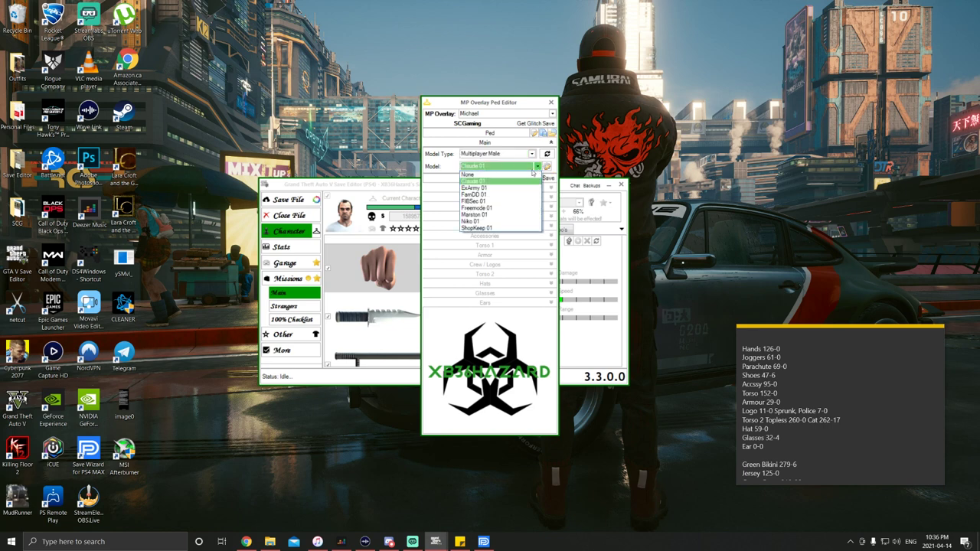
left_click(498, 201)
left_click(498, 166)
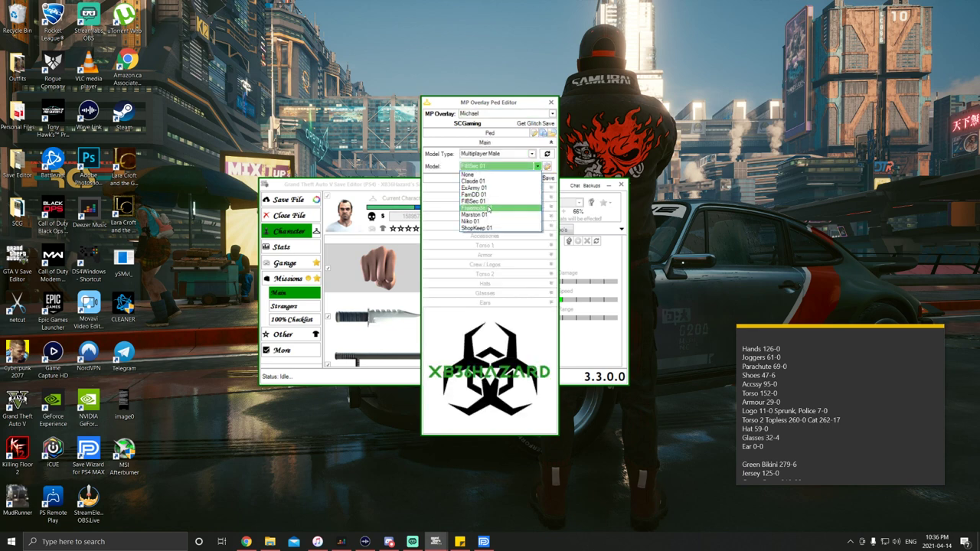
left_click(476, 208)
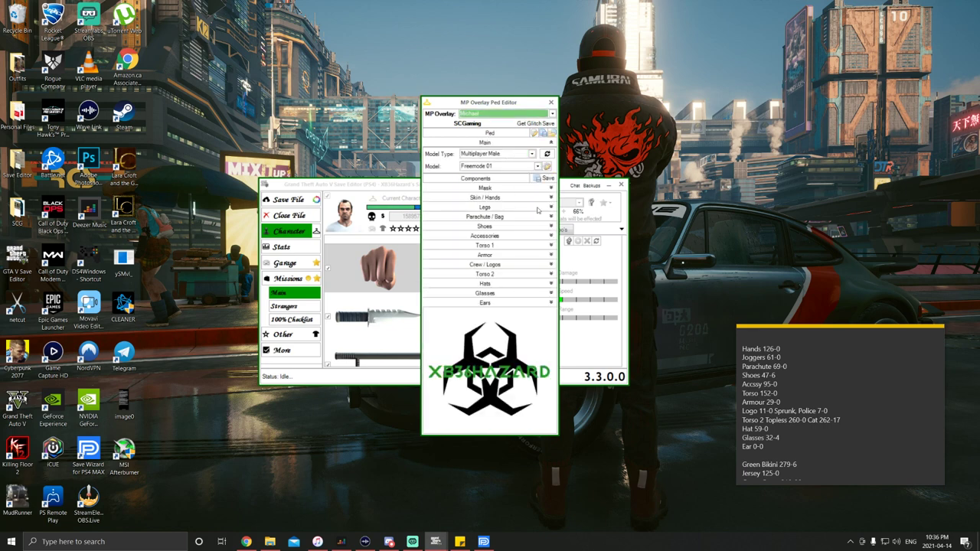
- Examine the male ped's legs, shoes and accessories components
left_click(552, 208)
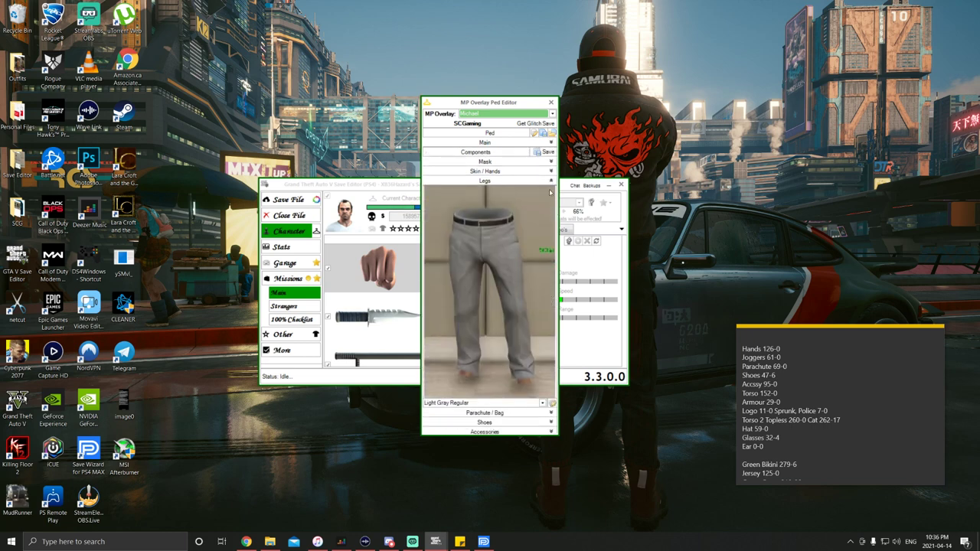
left_click(551, 181)
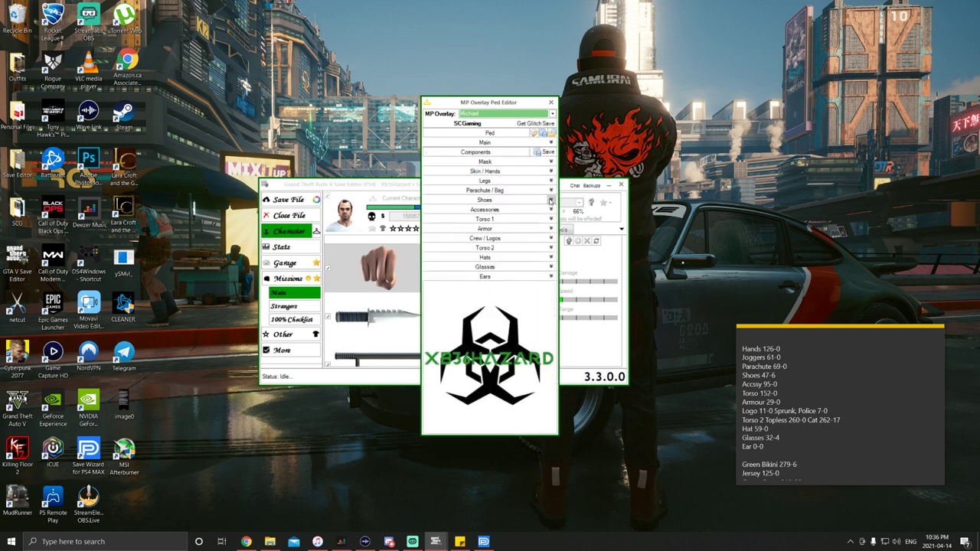
left_click(552, 200)
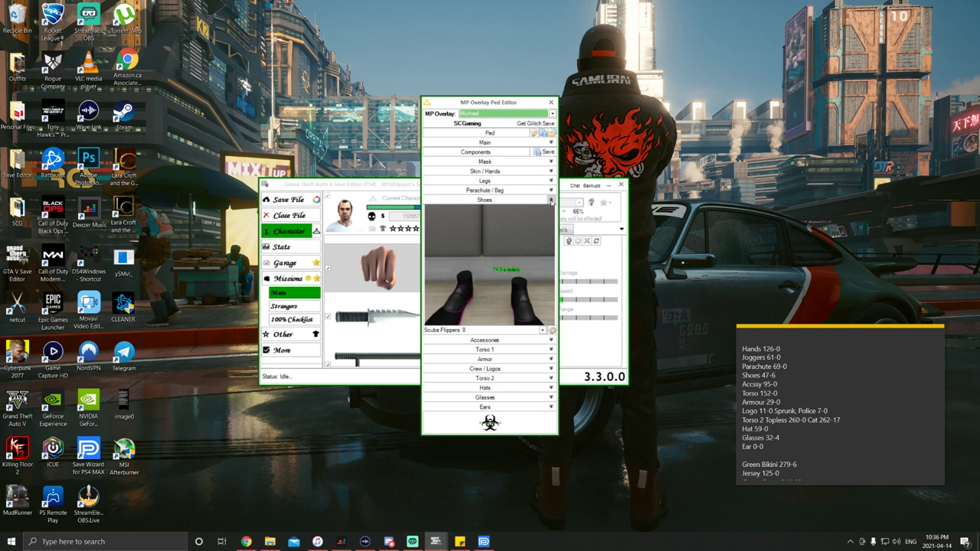
left_click(552, 200)
left_click(552, 209)
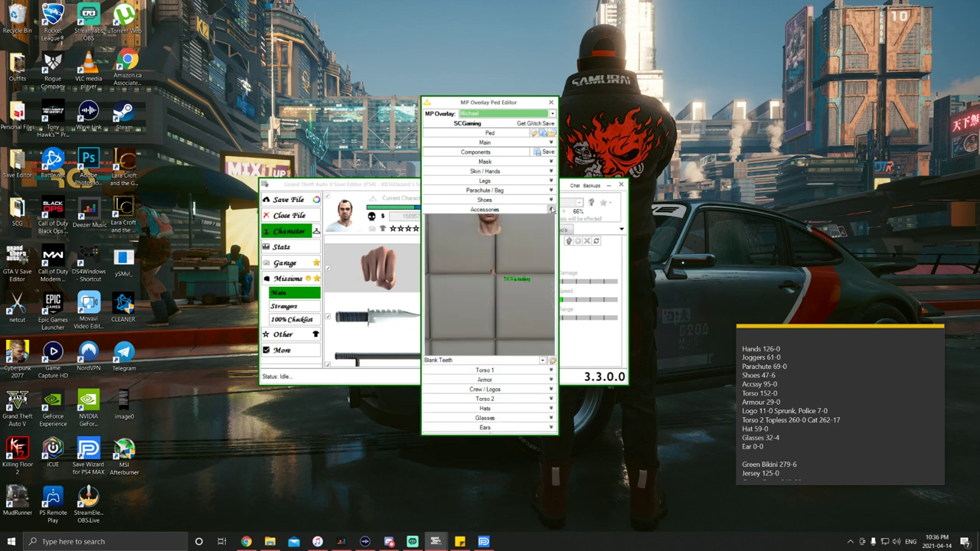
left_click(552, 209)
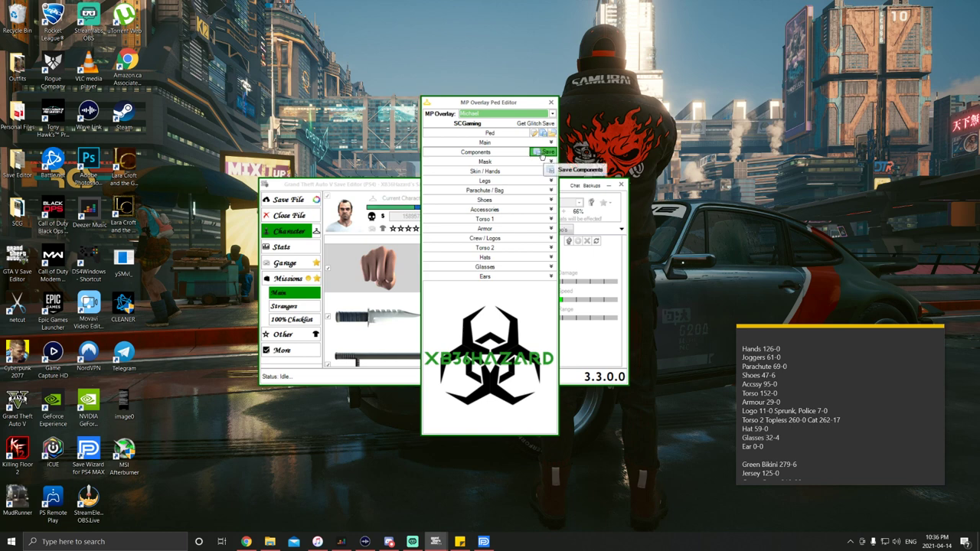
- Save the male ped's components and close the MP Overlay Ped Editor
left_click(543, 154)
left_click(541, 153)
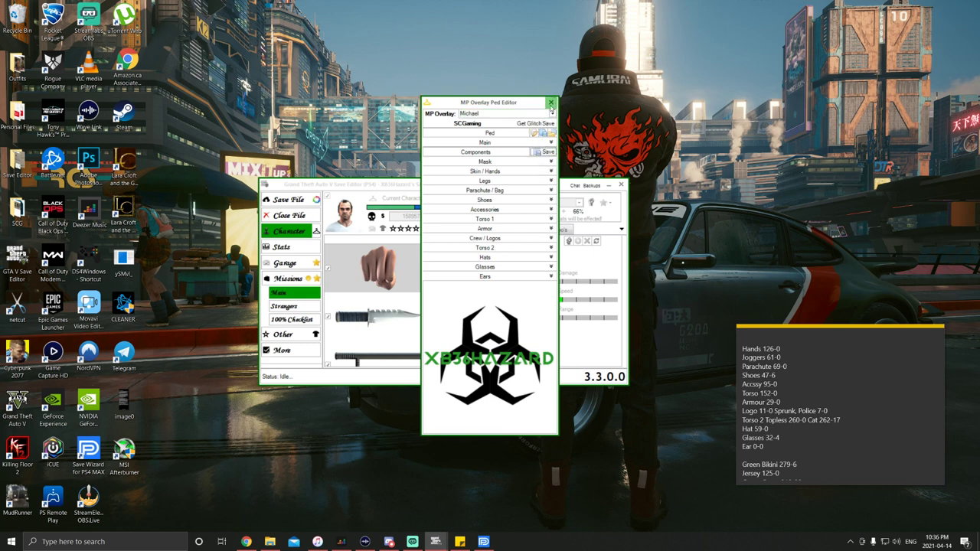
left_click(550, 102)
- Save the edited Grand Theft Auto V save file and close it, accepting both dialogs
left_click(293, 201)
left_click(515, 305)
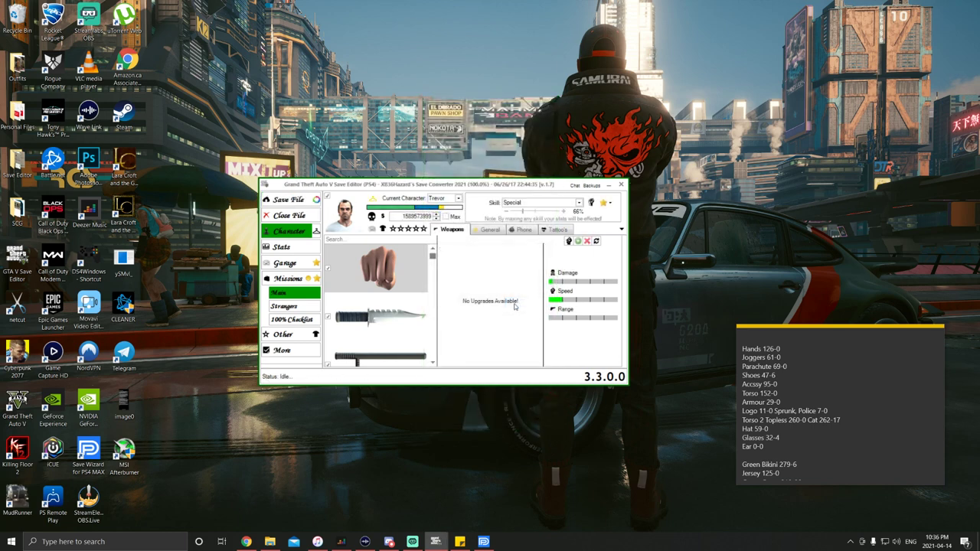
left_click(288, 200)
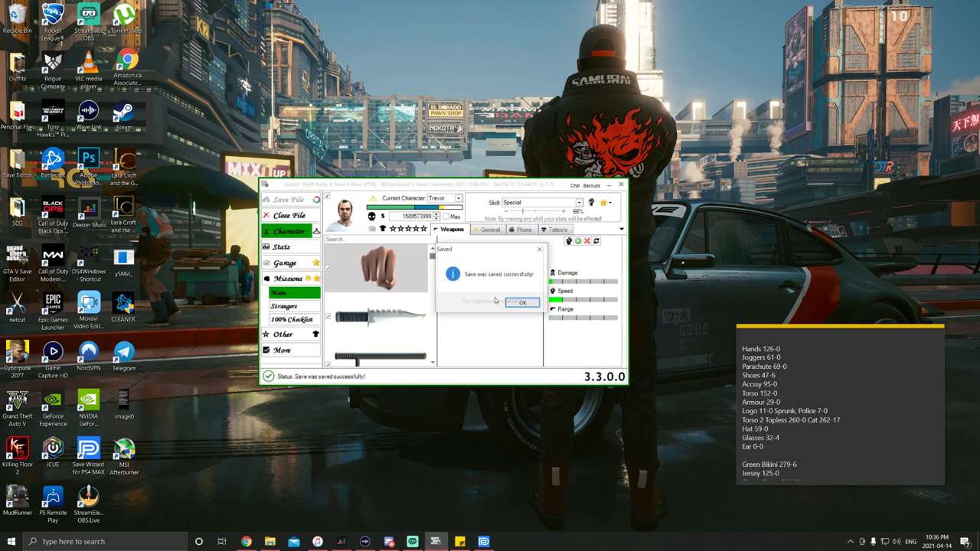
left_click(522, 302)
left_click(289, 215)
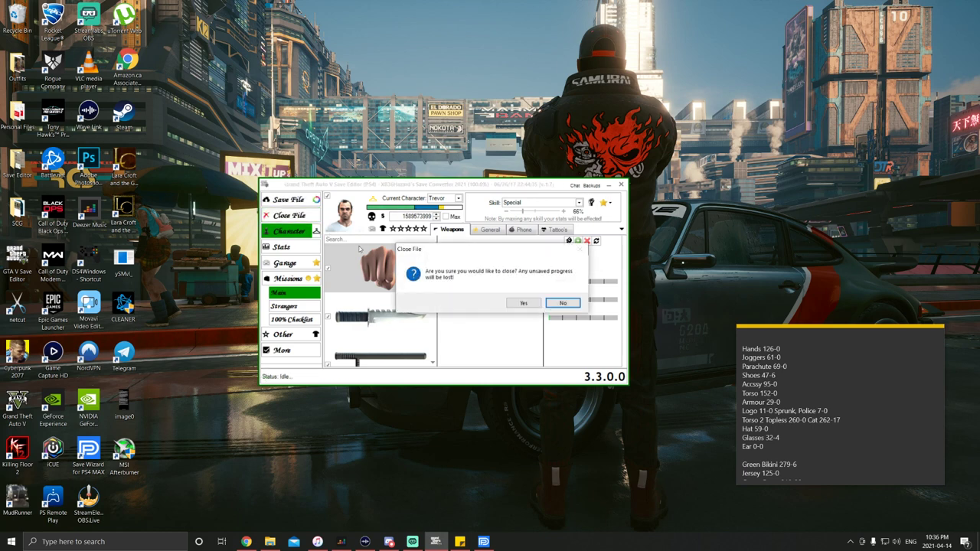
left_click(523, 303)
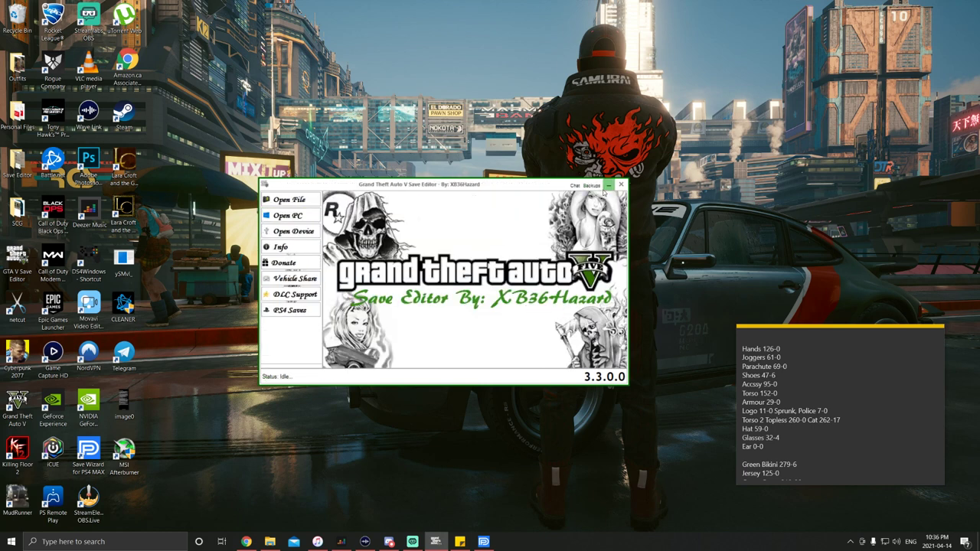
- Switch to Save Wizard and open the registered profile's Current Game Progress save under Grand Theft Auto V (CUSA00419) in Advanced Mode
left_click(607, 186)
left_click(484, 541)
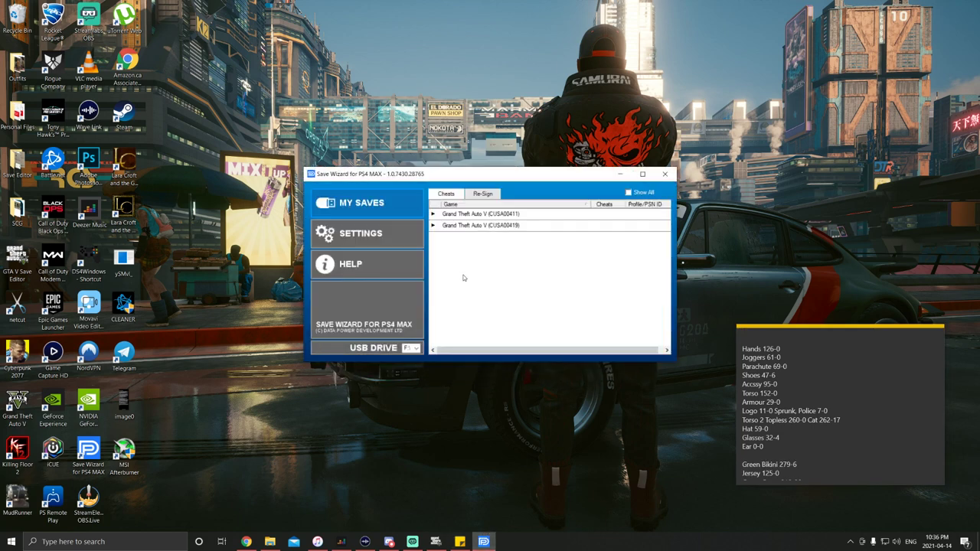
left_click(512, 226)
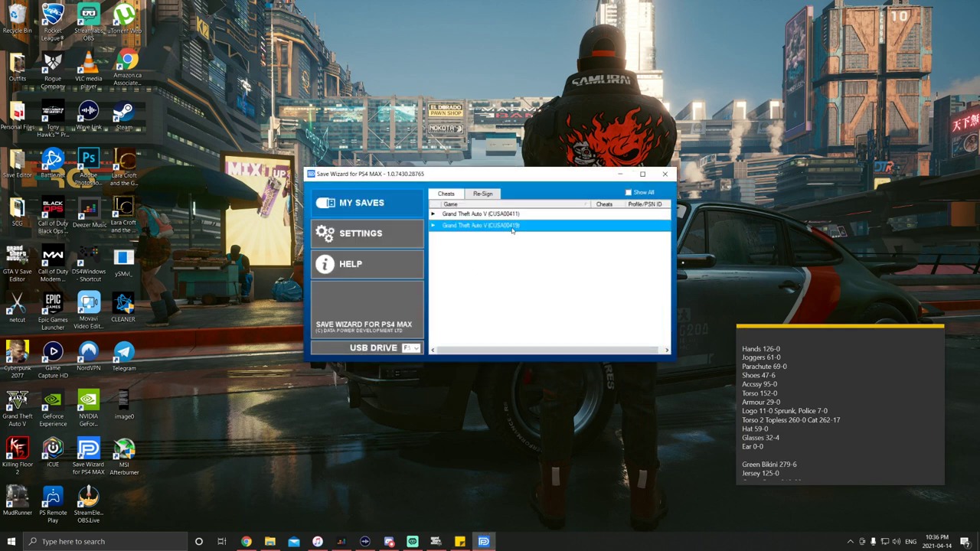
double_click(512, 226)
scroll(549, 291, "down", 5)
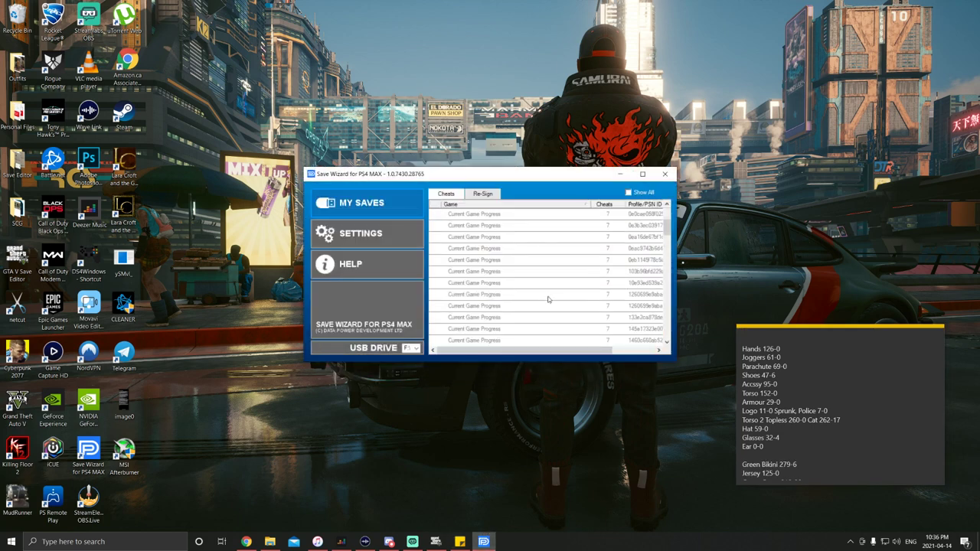
scroll(551, 298, "down", 5)
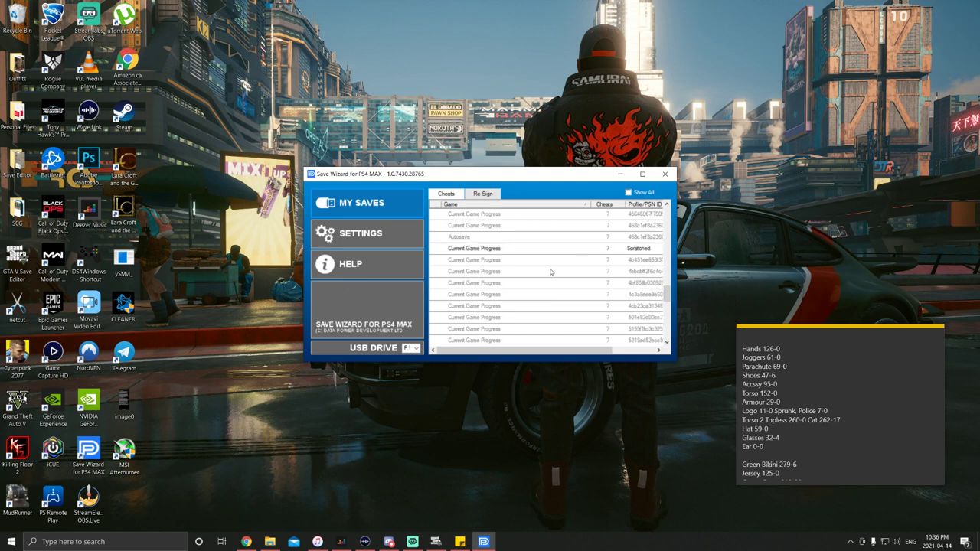
left_click(552, 250)
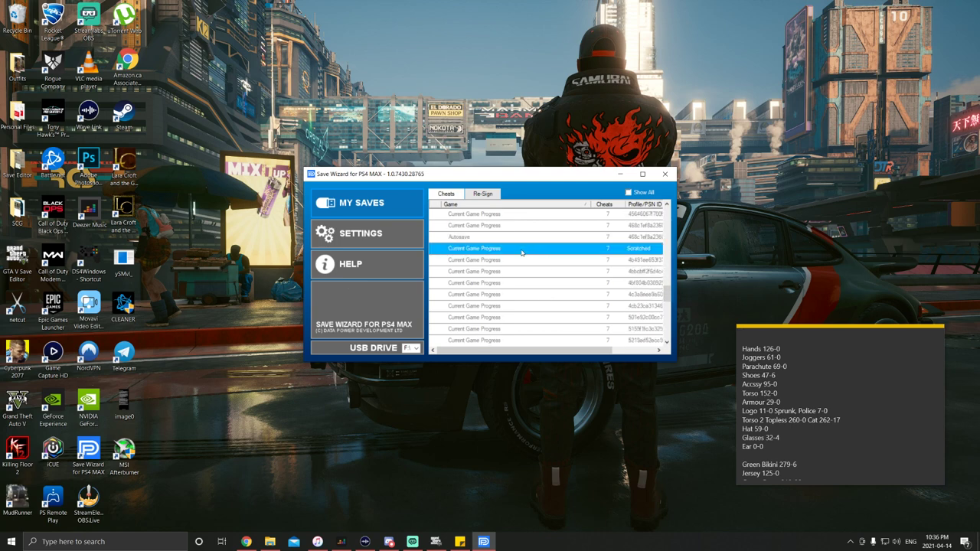
right_click(521, 253)
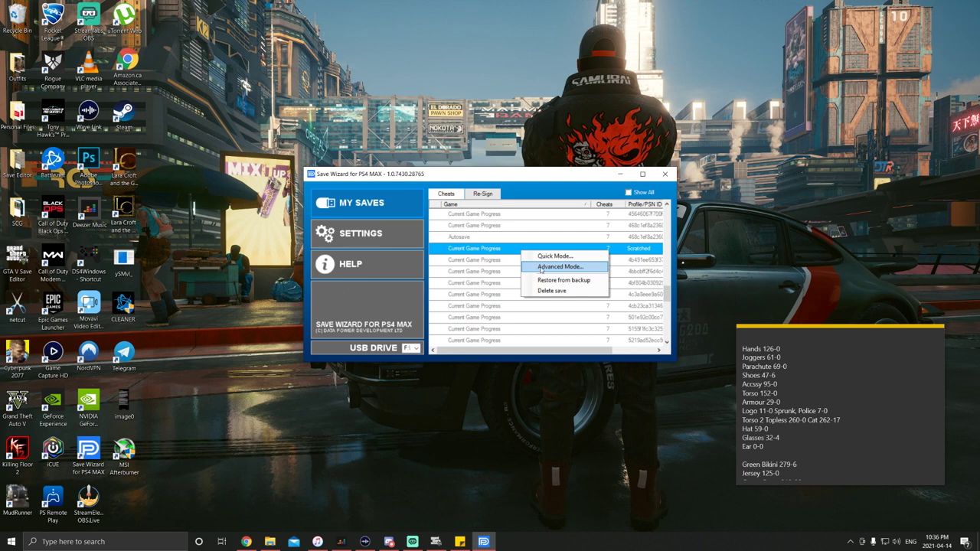
left_click(546, 268)
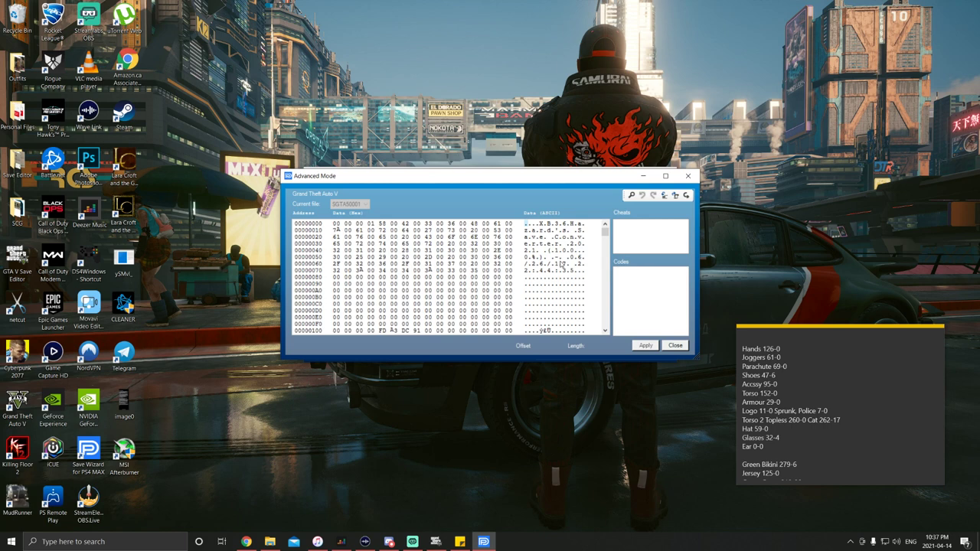
- Import the file SGTA SCG F White Duffell Open from the Female Ped Saves folder into the opened save
left_click(686, 196)
scroll(470, 261, "down", 5)
double_click(493, 337)
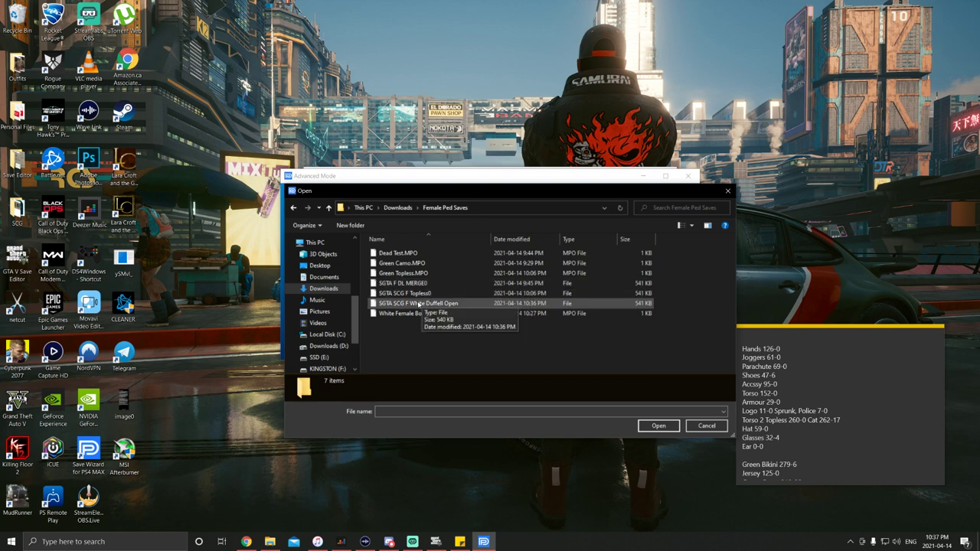
left_click(420, 304)
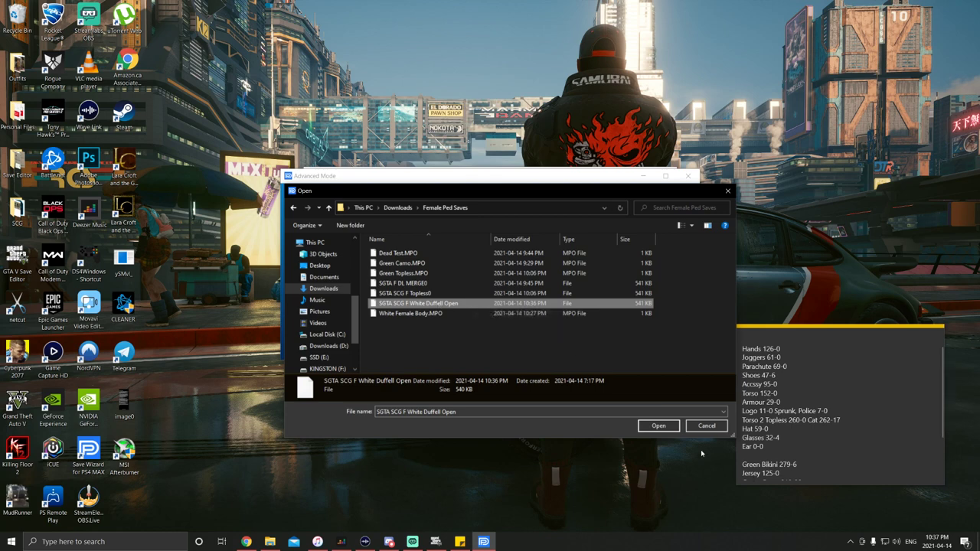
left_click(658, 426)
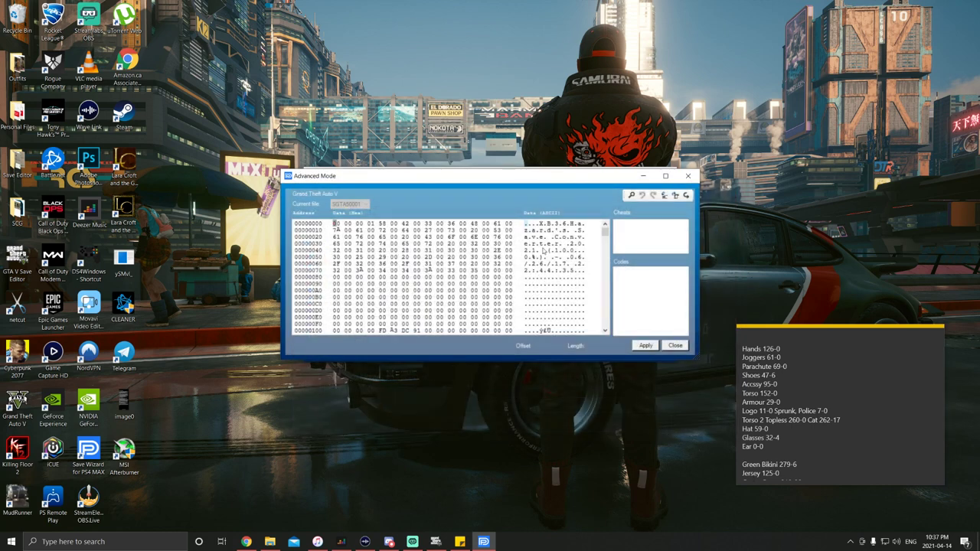
- Apply the imported data to the PS4 save, accepting the edited-save warning and the completion dialog
left_click(645, 345)
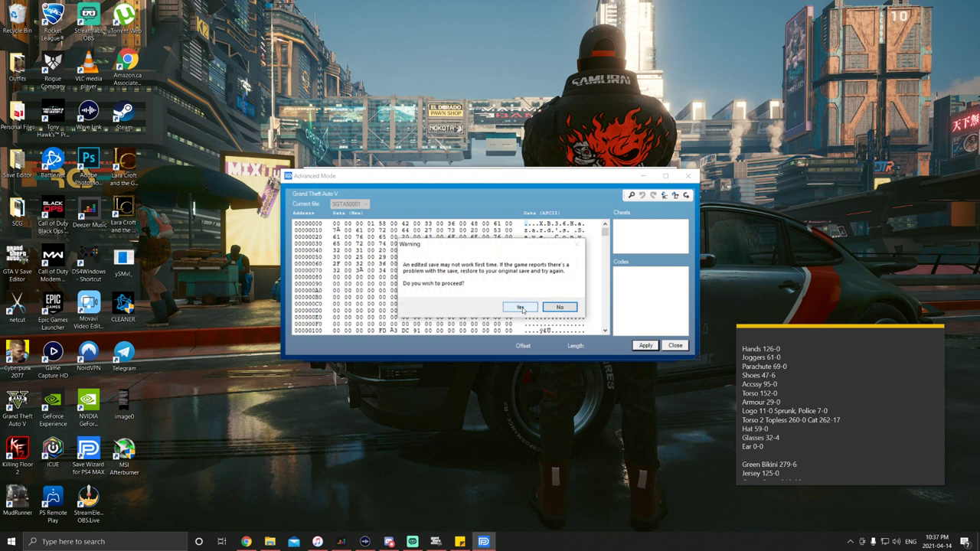
left_click(523, 309)
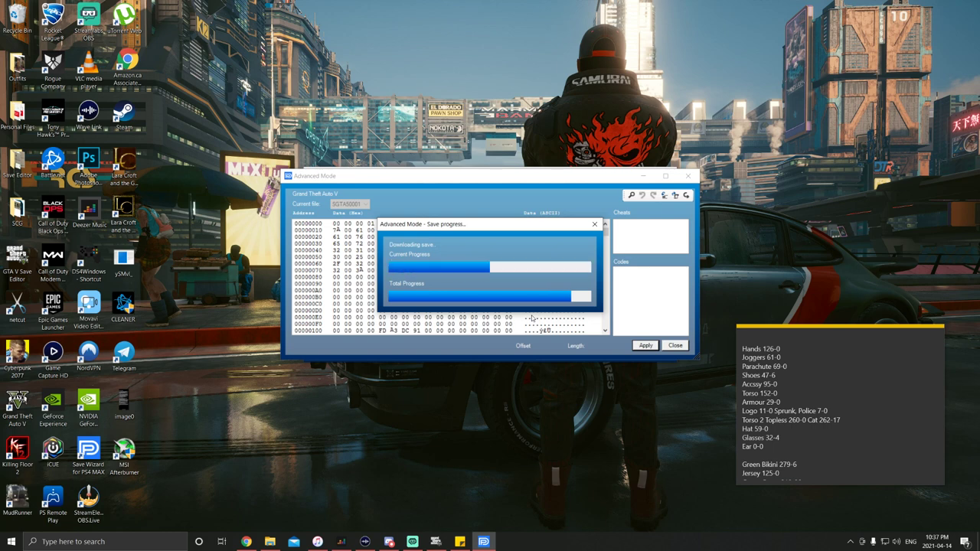
left_click(520, 298)
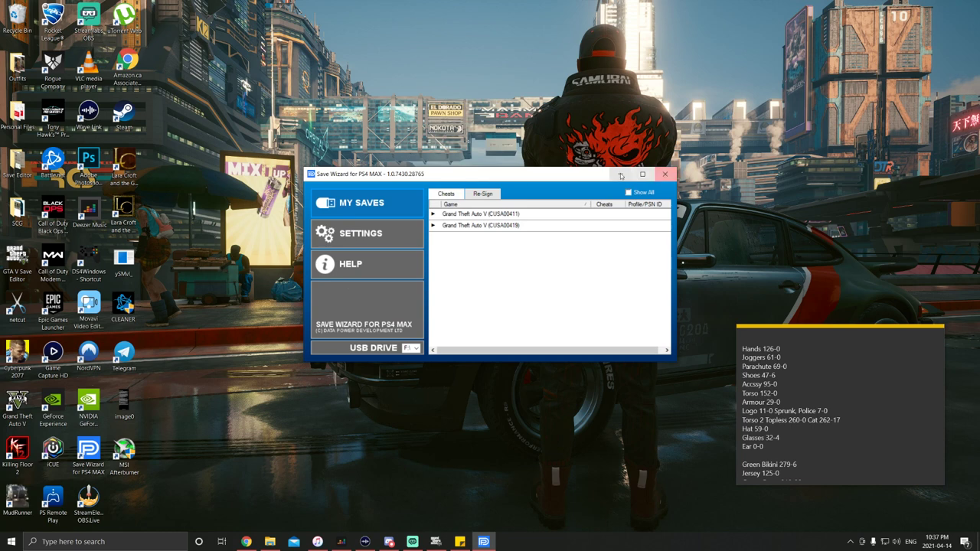
- Minimize Save Wizard and safely eject the USB drive from the PC
left_click(664, 177)
left_click(850, 543)
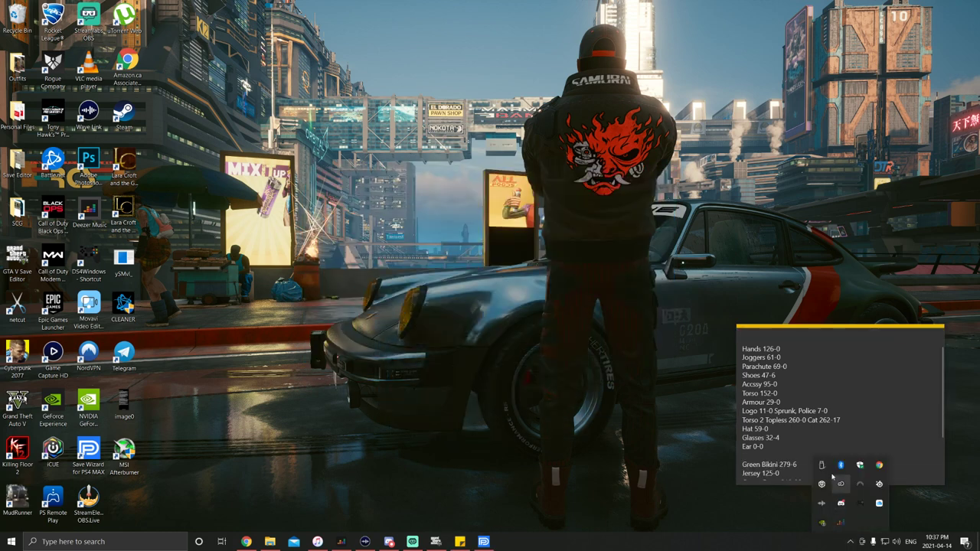
left_click(822, 465)
left_click(838, 484)
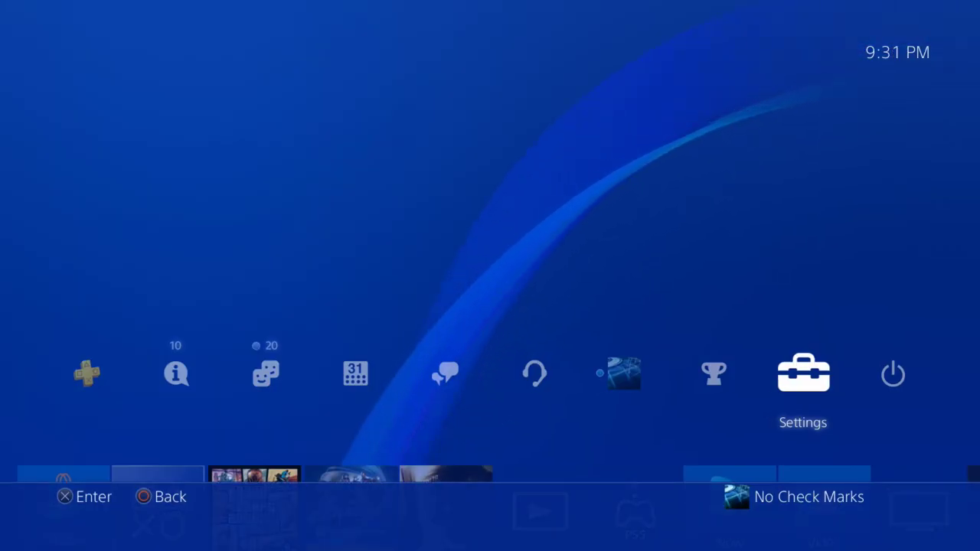
- Open Application Saved Data Management in the PS4 settings
key("Left")
key("Right")
key("Return")
key("Down")
key("Down")
key("Down")
key("Down")
key("Down")
key("Down")
key("Down")
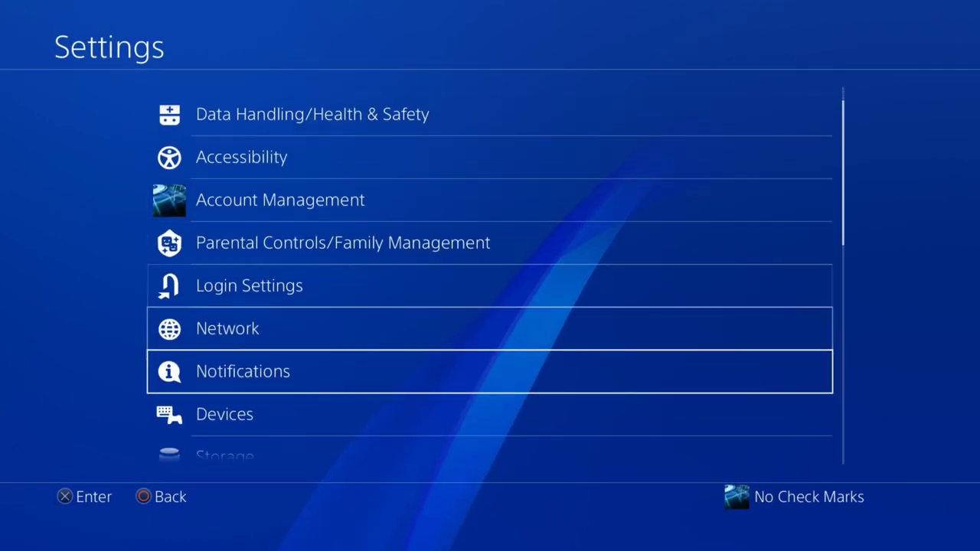
key("Return")
- Copy the Grand Theft Auto V save from the USB storage device to the PS4's system storage
key("Down")
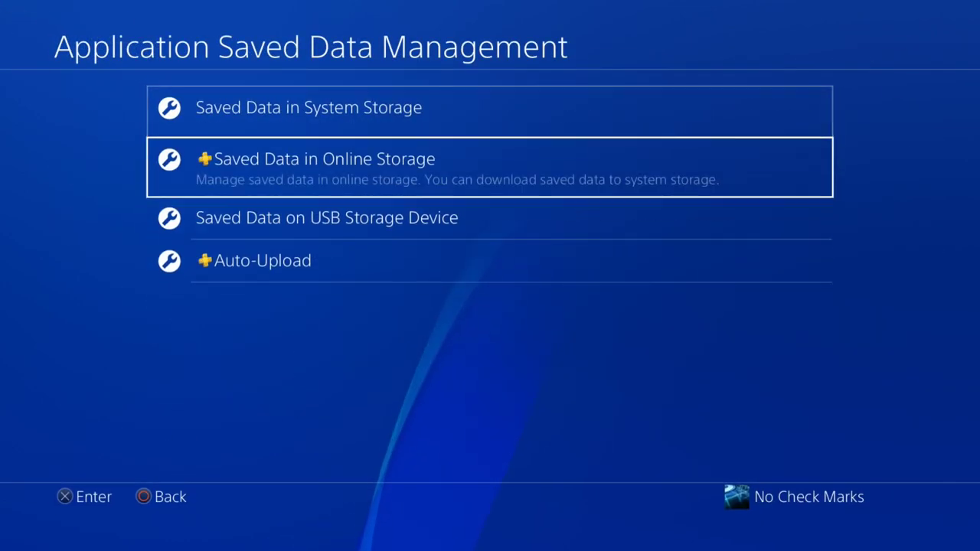
key("Down")
key("Return")
key("Return")
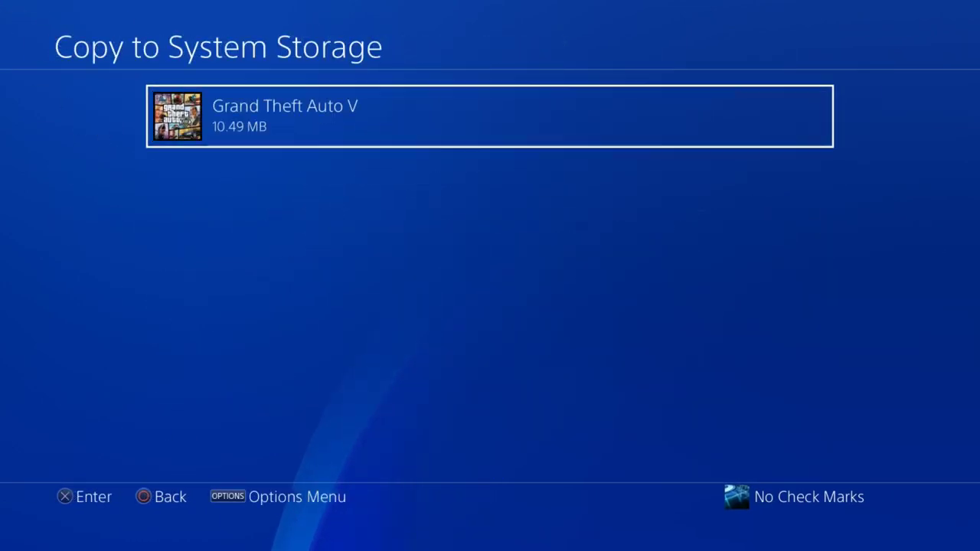
key("Return")
key("Return")
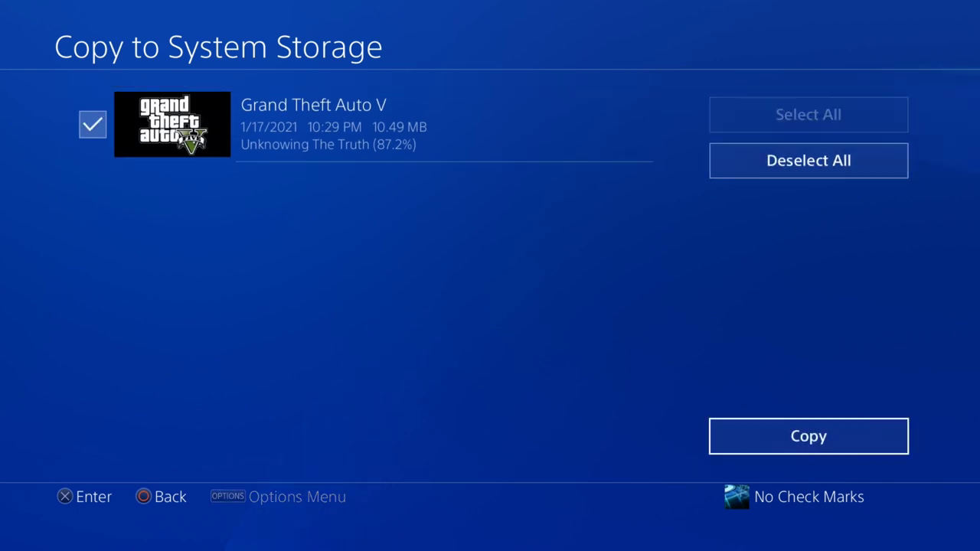
key("Return")
key("Return")
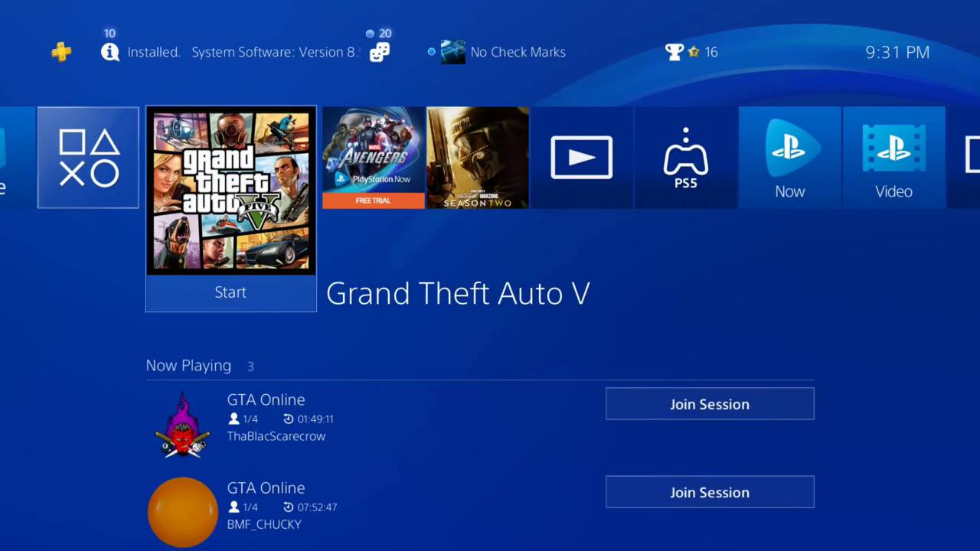
- Start Grand Theft Auto V on the PS4 and load into story mode
key("Return")
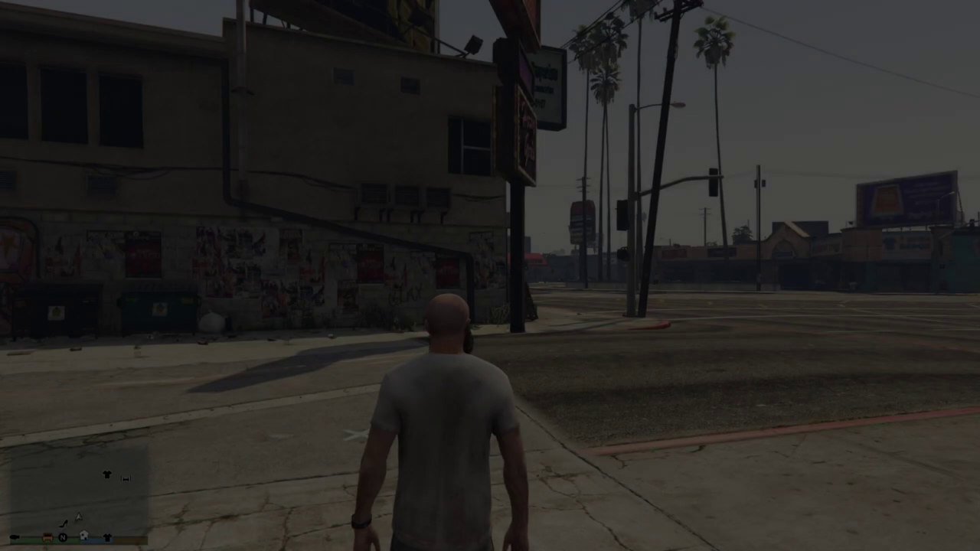
key("w")
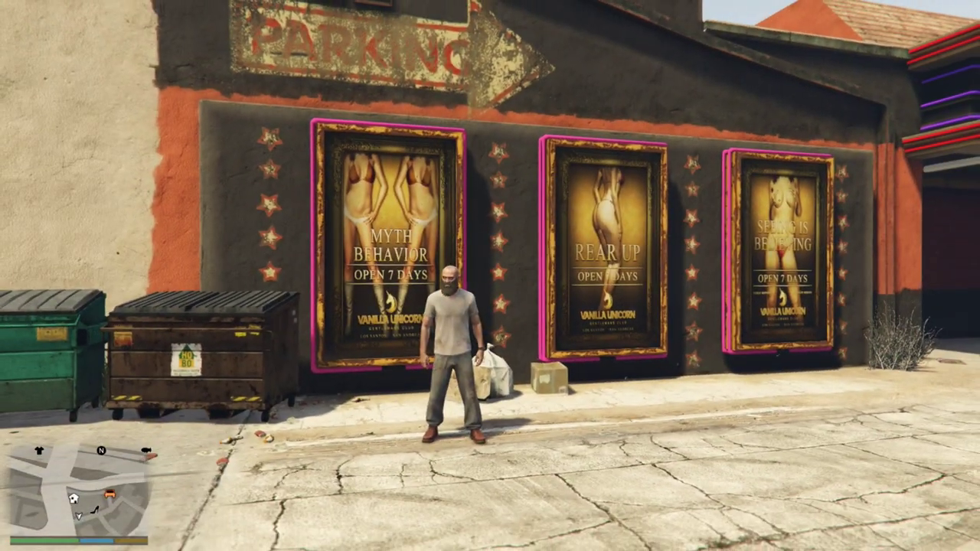
- Request to join the first listed friend's GTA Online session twice from the PS4 home screen, returning to the game each time
key("super")
key("Down")
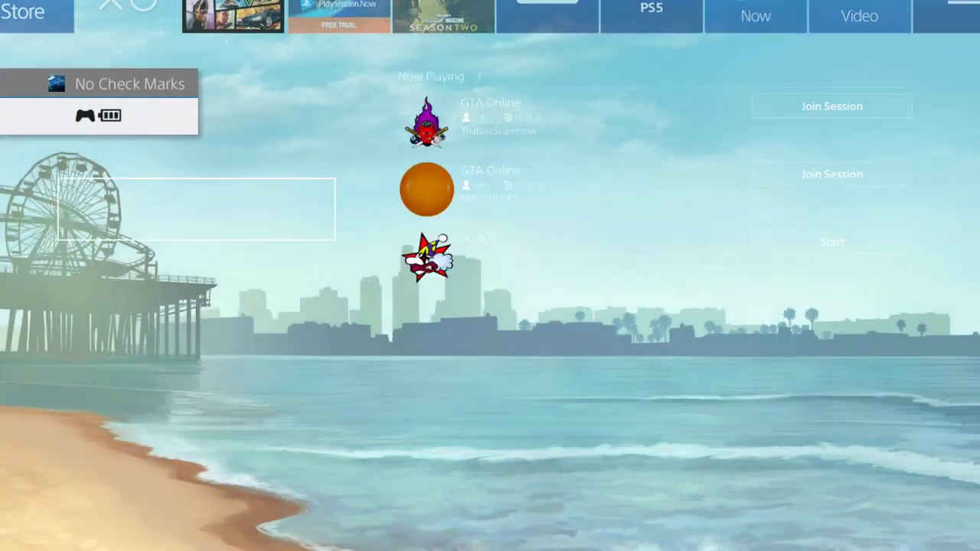
key("Right")
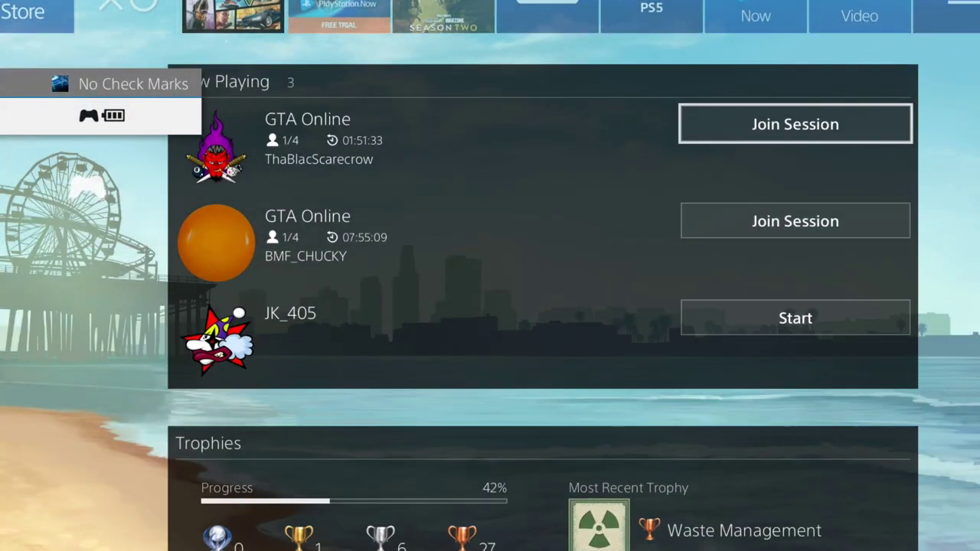
key("Return")
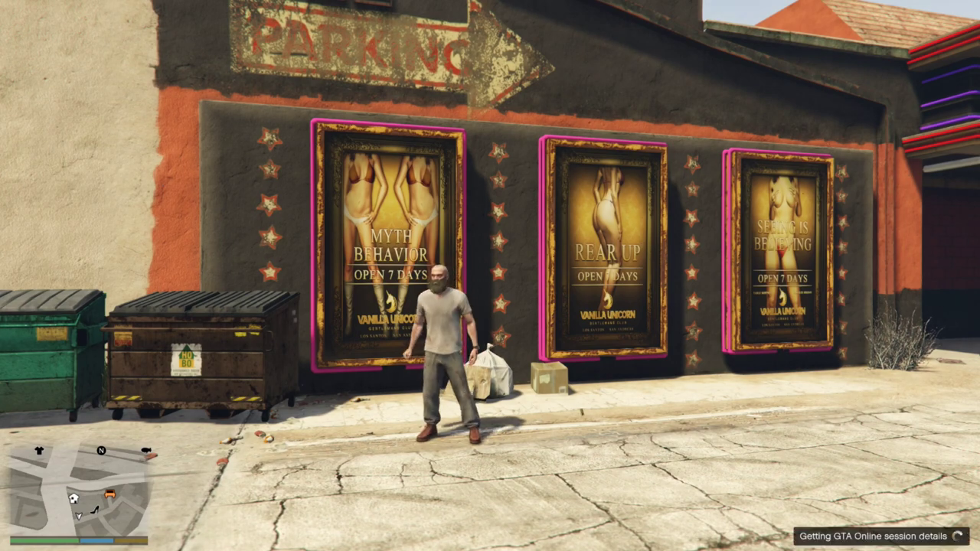
key("super")
key("Down")
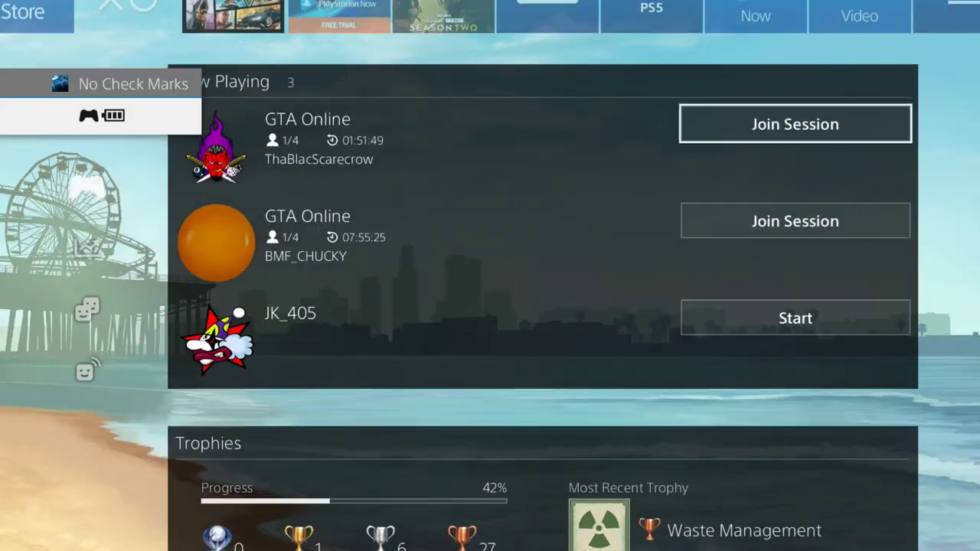
key("Return")
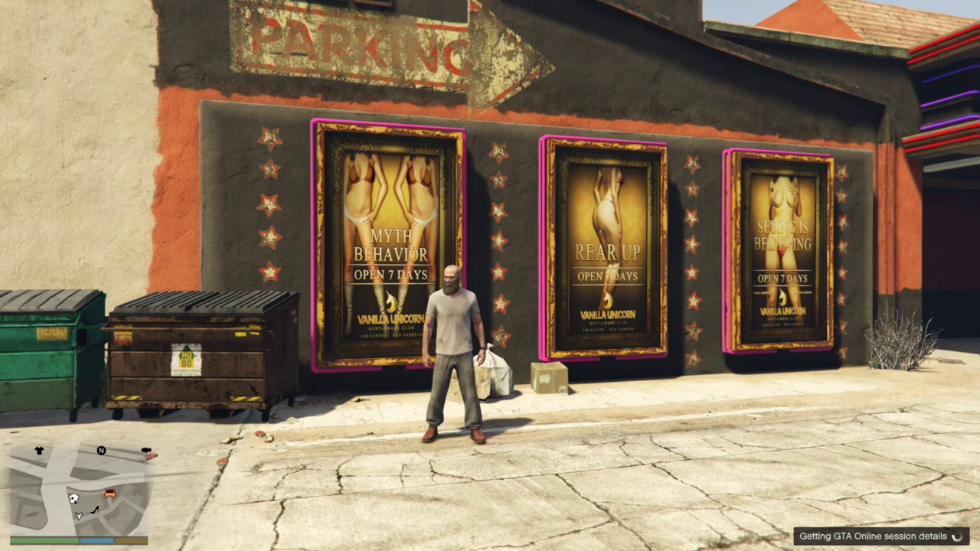